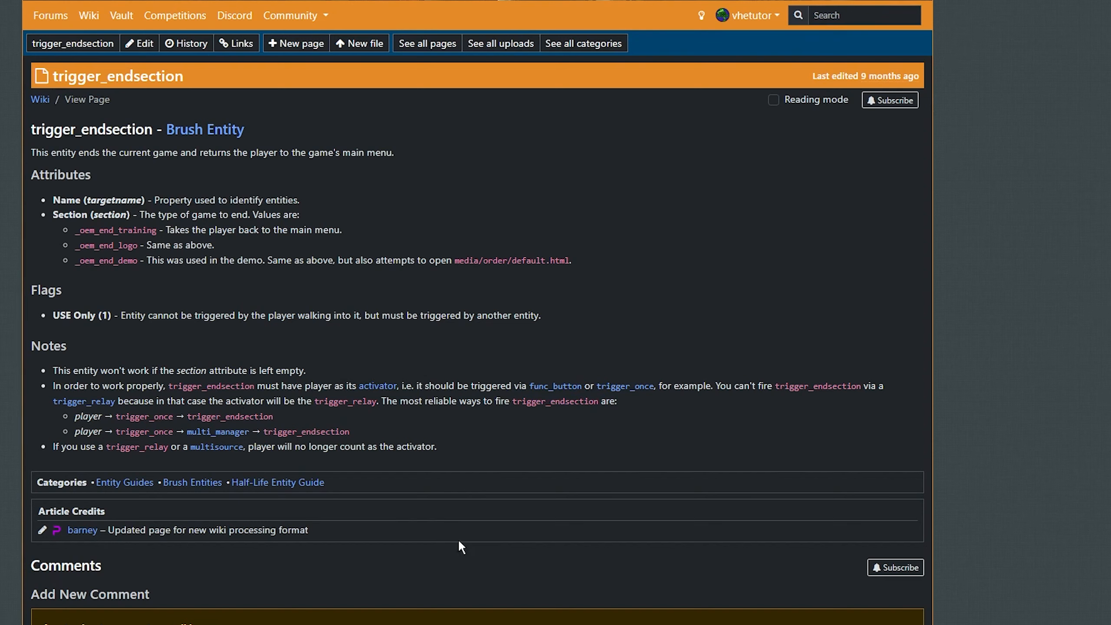
Copy _oem_end_logo from the wiki page into the Section attribute of the killgame trigger_endsection and open the entity's flags
{"action": "double_click", "coordinate": [106, 245]}
{"action": "key", "text": "ctrl+c"}
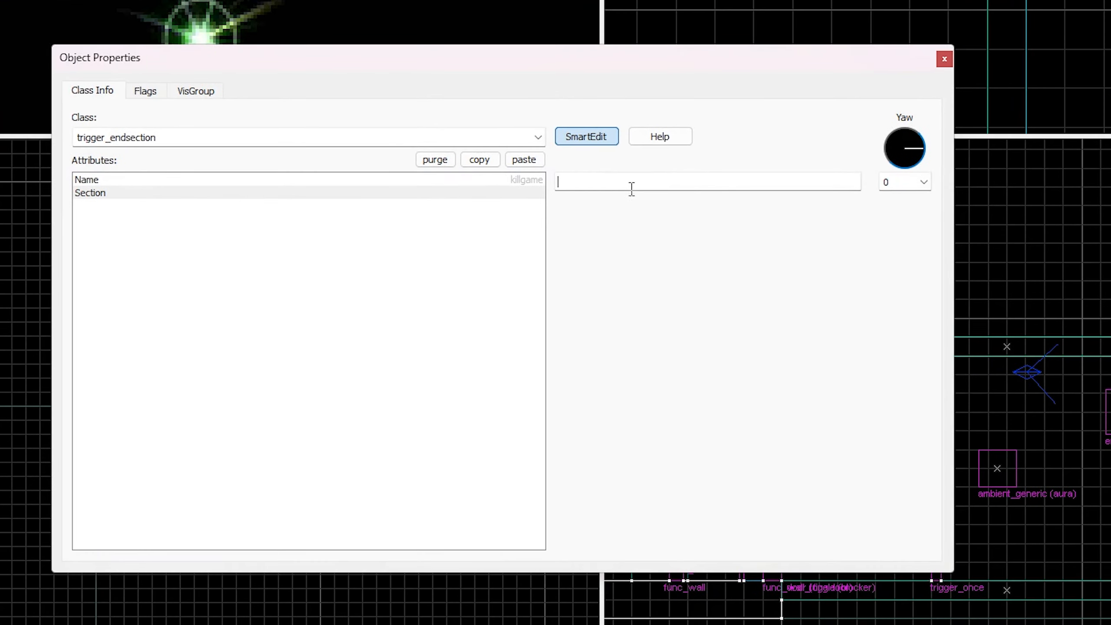
{"action": "left_click", "coordinate": [630, 183]}
{"action": "key", "text": "ctrl+v"}
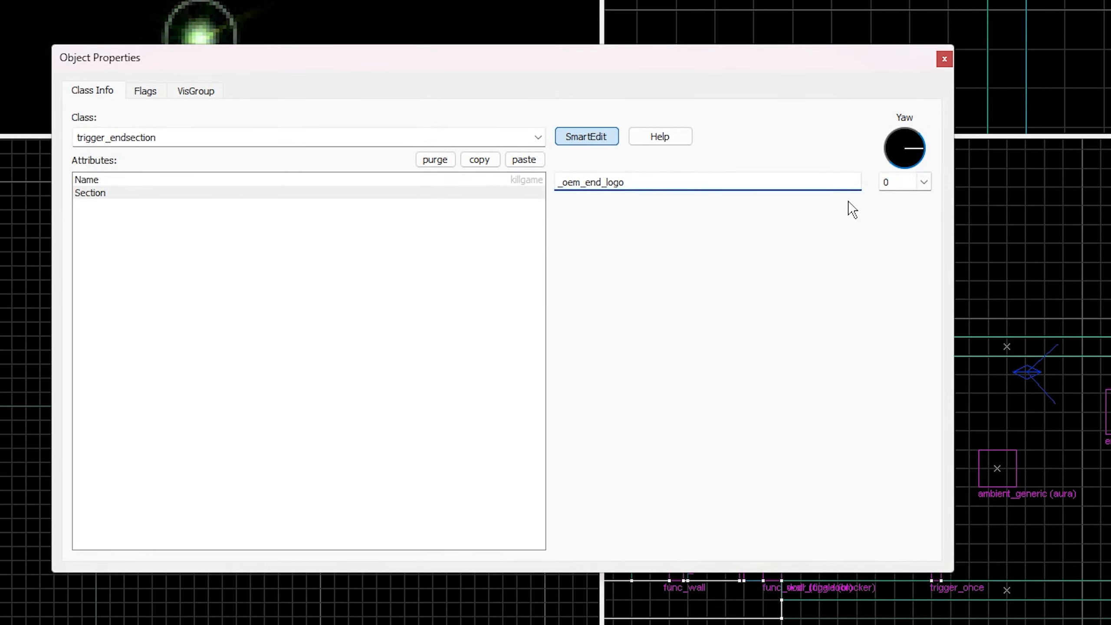
{"action": "left_click", "coordinate": [145, 91]}
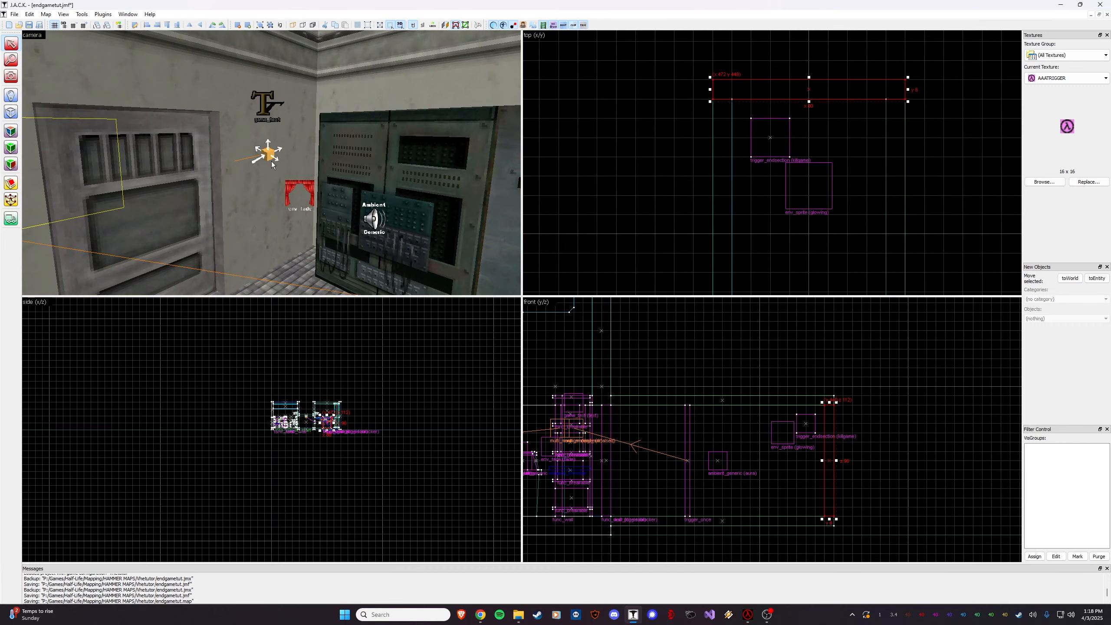
Add the key killgame with value 12 to the finalseq multi_manager and close its properties
{"action": "double_click", "coordinate": [270, 161]}
{"action": "left_click", "coordinate": [515, 296]}
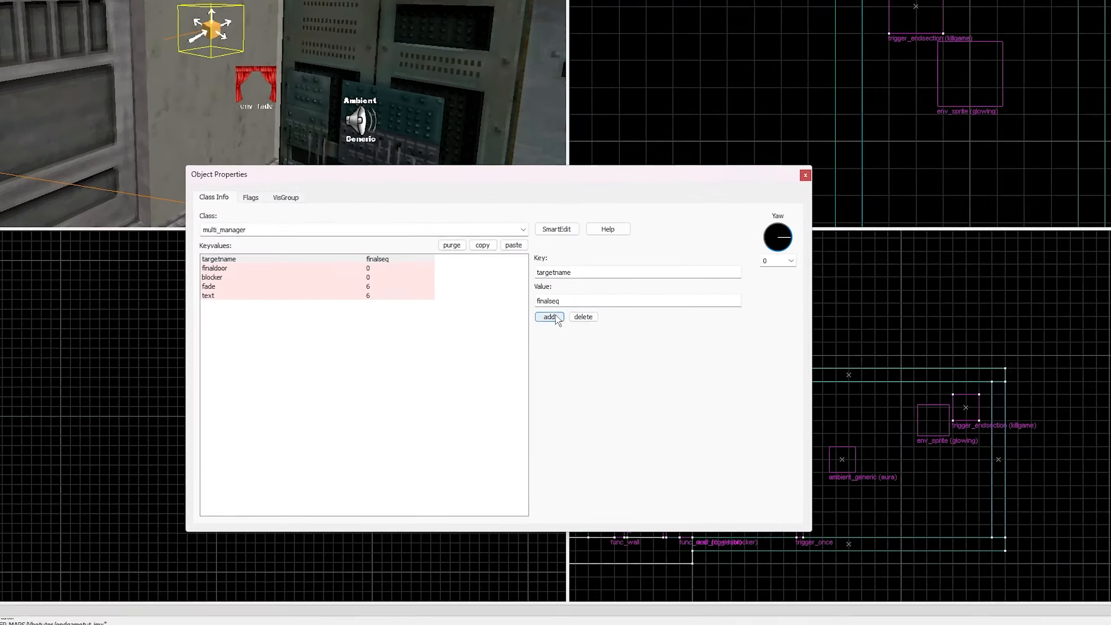
{"action": "left_click", "coordinate": [508, 359]}
{"action": "type", "text": "killgame"}
{"action": "key", "text": "Tab"}
{"action": "type", "text": "12"}
{"action": "left_click", "coordinate": [738, 226]}
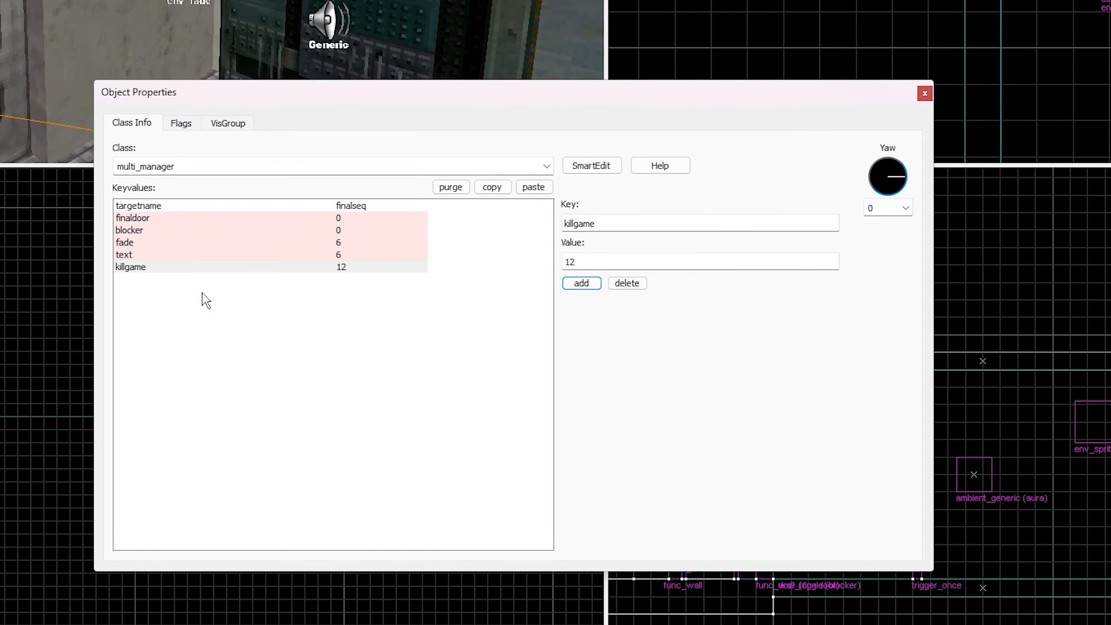
{"action": "left_click", "coordinate": [423, 350]}
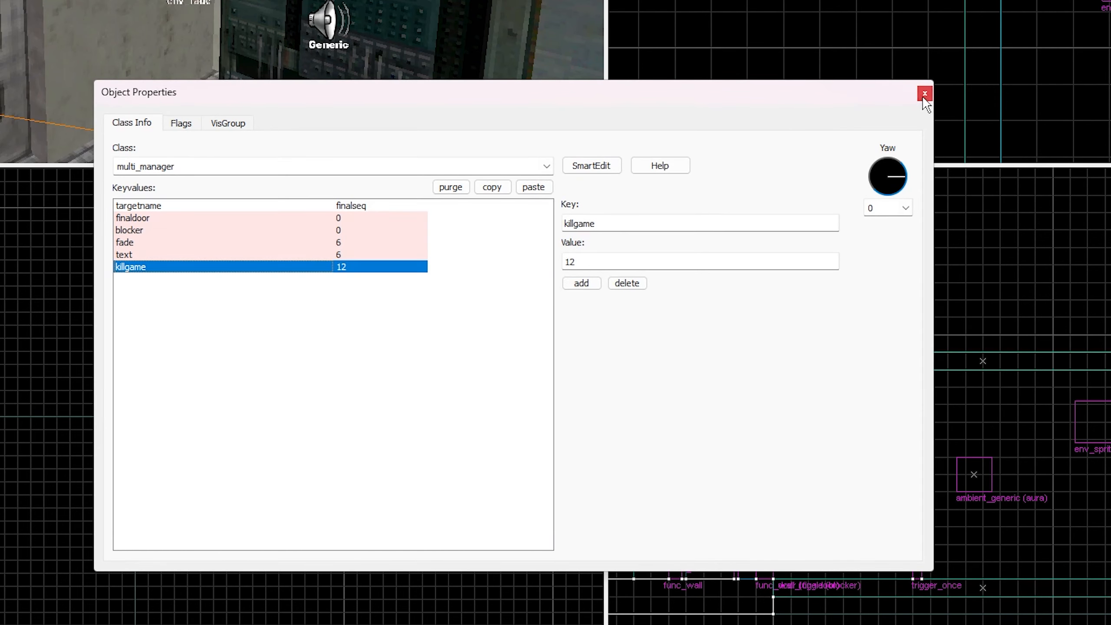
{"action": "left_click", "coordinate": [924, 93]}
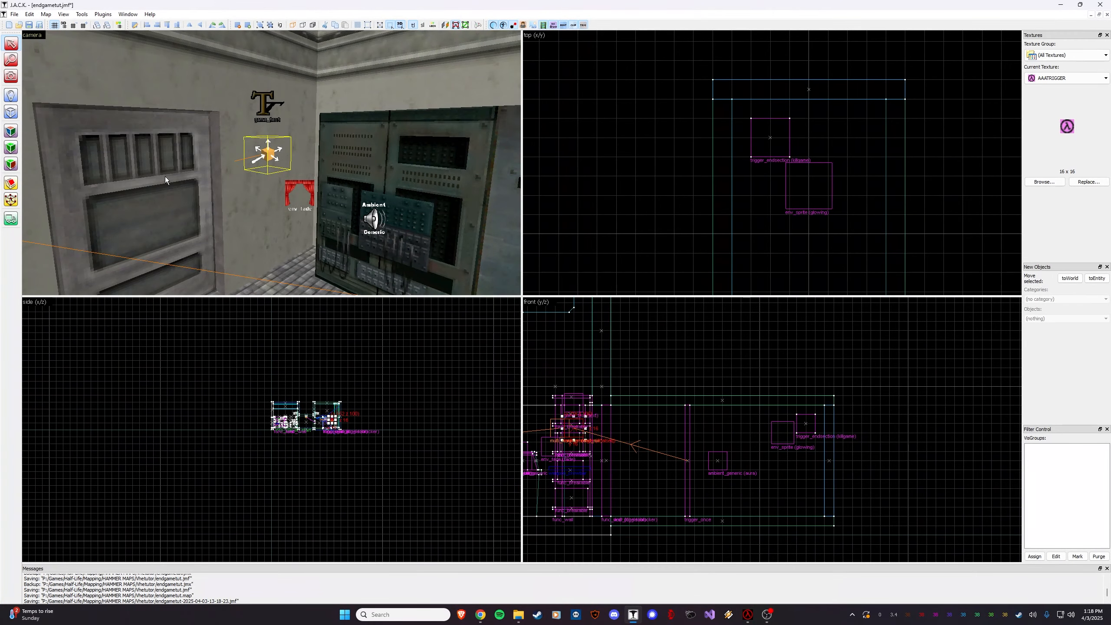
Save the map and compile it with the Half-Life (Full) configuration, exporting over the existing endgametut.map file
{"action": "key", "text": "ctrl+s"}
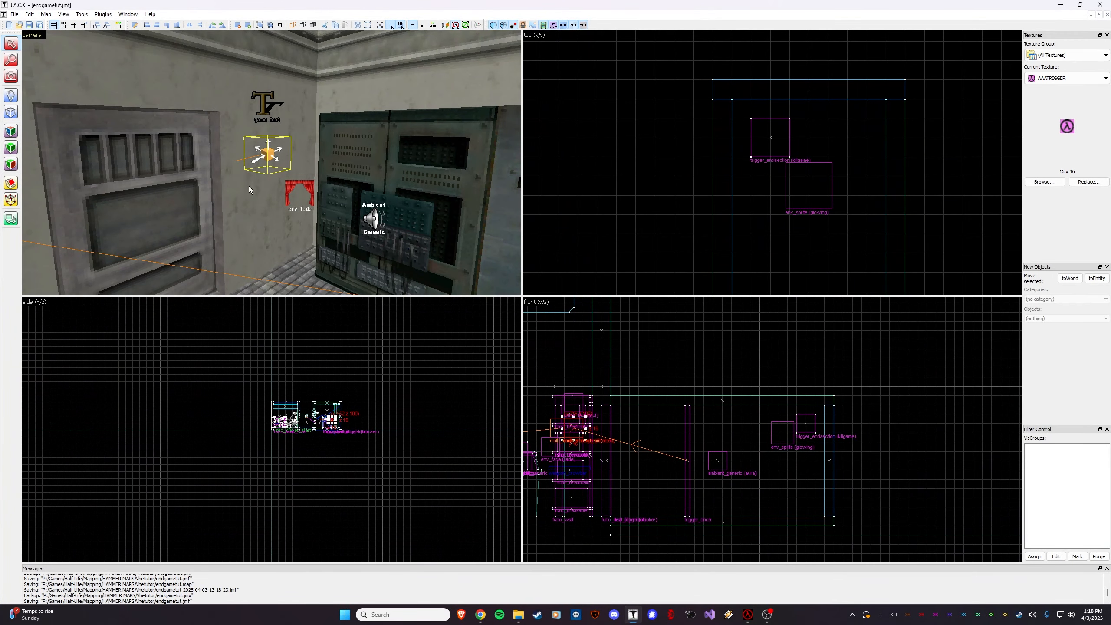
{"action": "key", "text": "z"}
{"action": "key", "text": "z"}
{"action": "key", "text": "F9"}
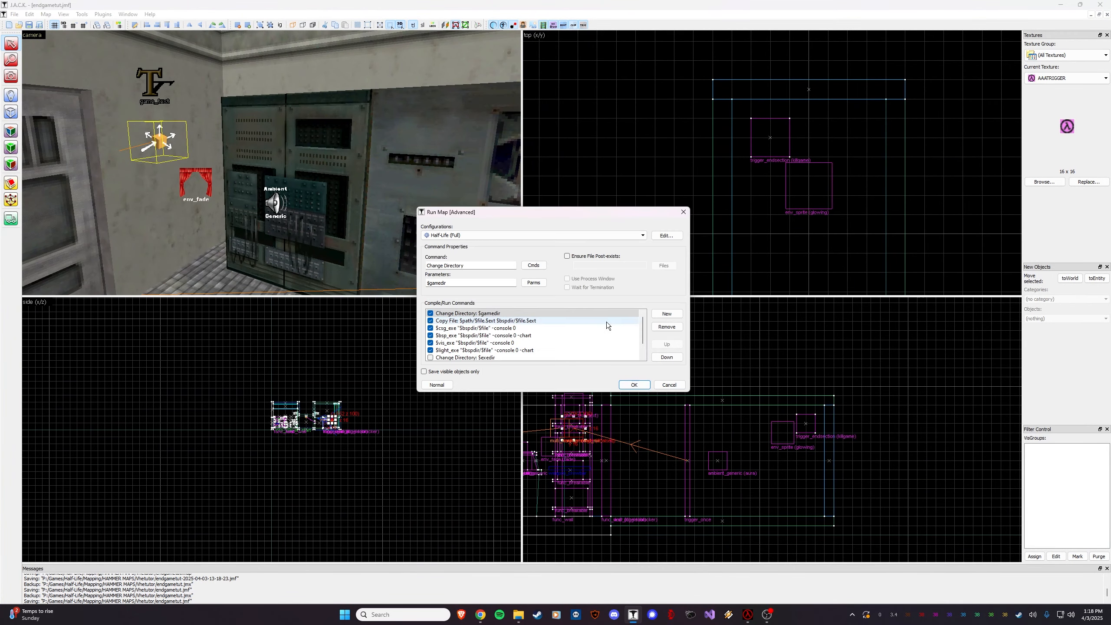
{"action": "left_click", "coordinate": [631, 385]}
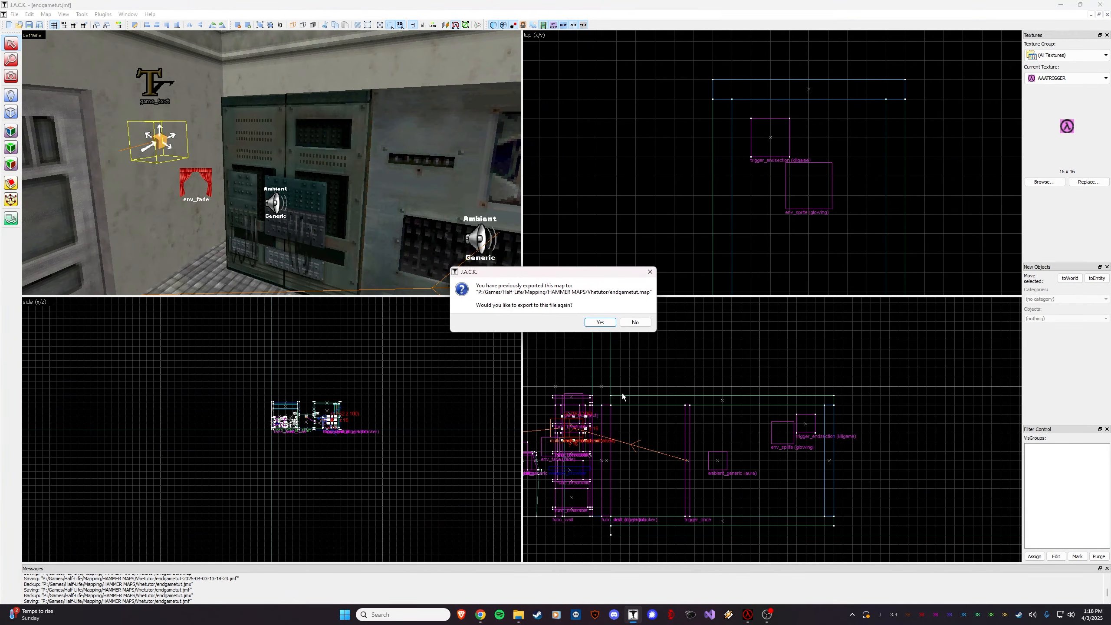
{"action": "left_click", "coordinate": [600, 322]}
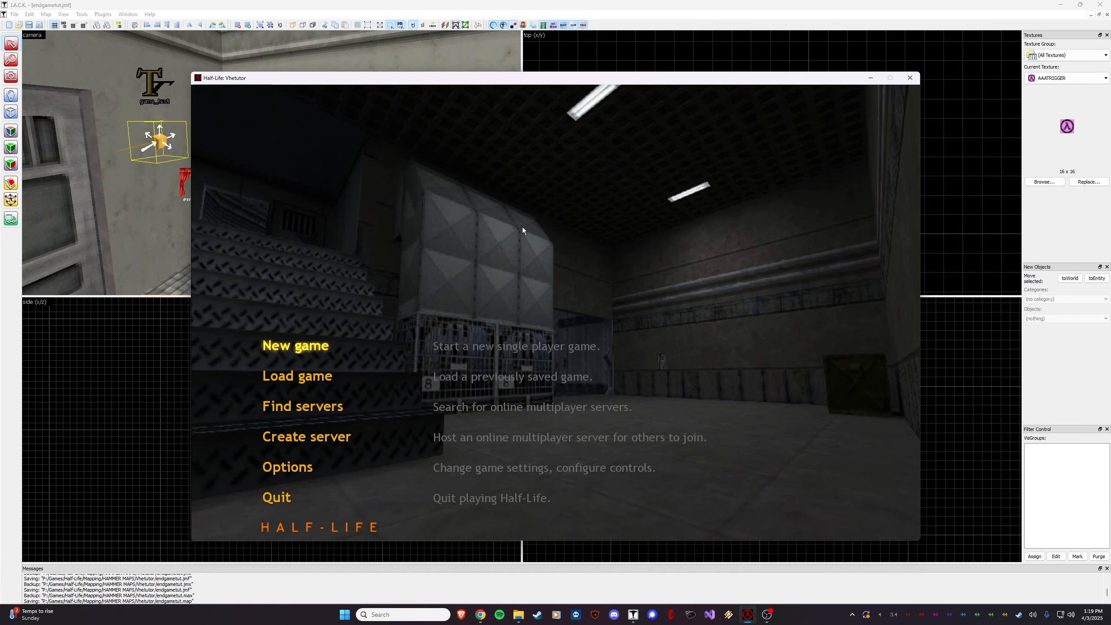
Close the compile output and inspect the properties of the red wheel's func_rot_button and the end_mm multi_manager
{"action": "left_click", "coordinate": [143, 218]}
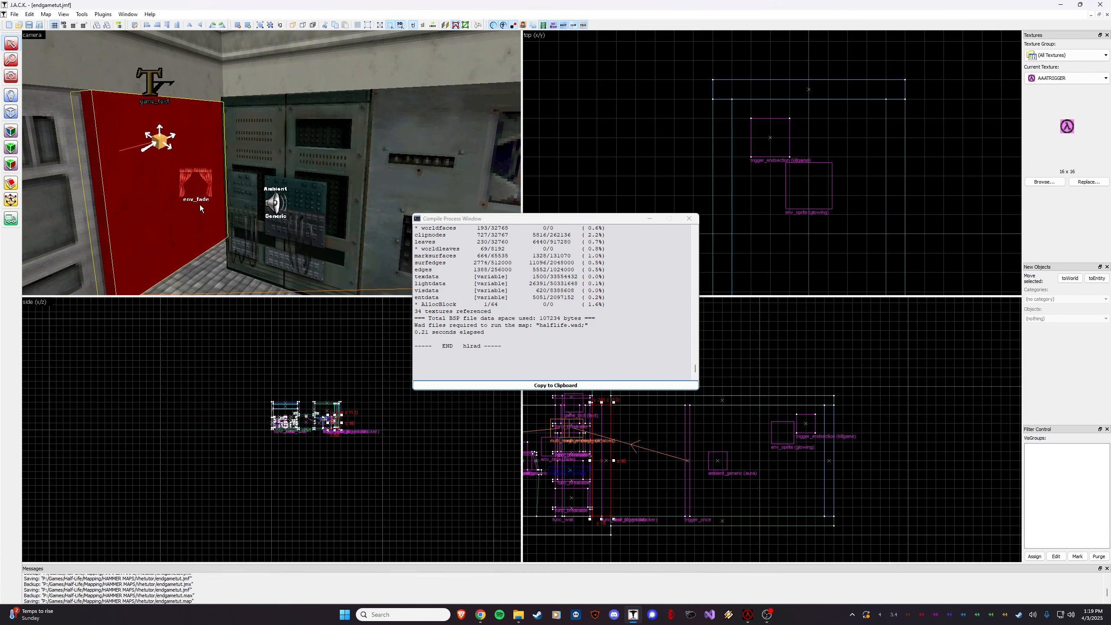
{"action": "left_click", "coordinate": [695, 215]}
{"action": "key", "text": "z"}
{"action": "key", "text": "z"}
{"action": "double_click", "coordinate": [372, 154]}
{"action": "left_click", "coordinate": [519, 297]}
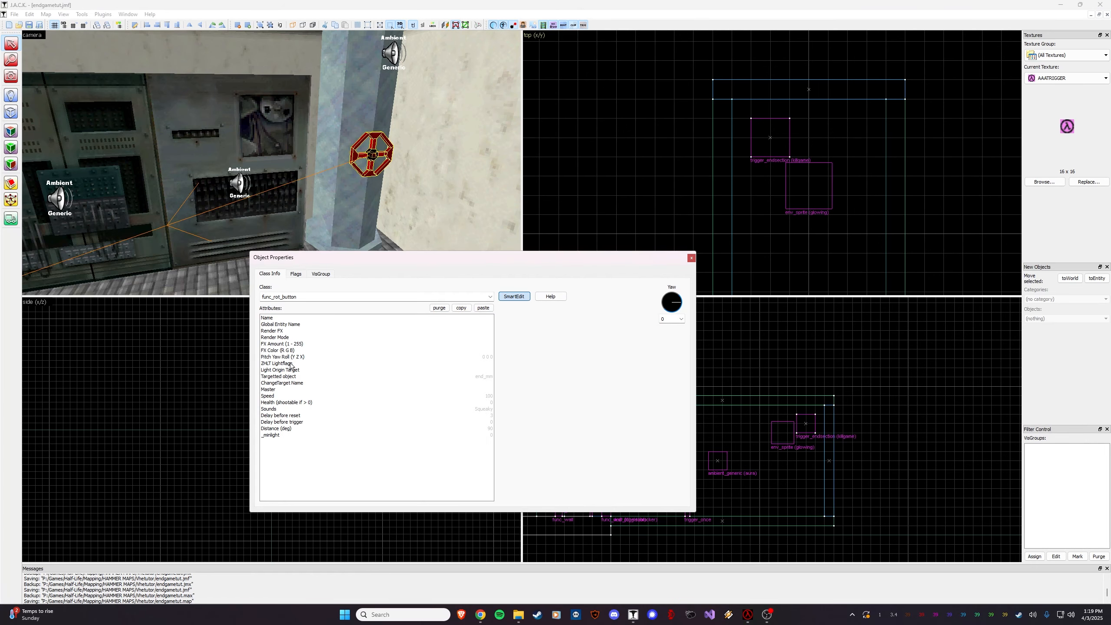
{"action": "left_click", "coordinate": [259, 165]}
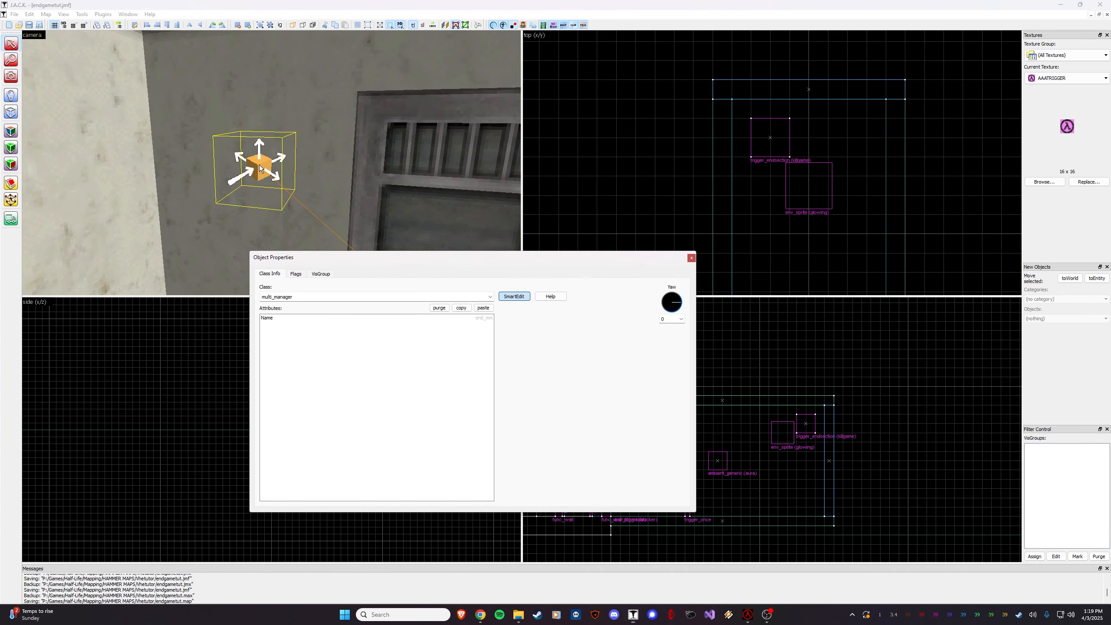
{"action": "left_click", "coordinate": [507, 297]}
{"action": "left_click", "coordinate": [360, 326]}
Inspect the WAV name of the ambient_generic located above the red wheel
{"action": "key", "text": "z"}
{"action": "key", "text": "z"}
{"action": "left_click", "coordinate": [294, 163]}
{"action": "left_click", "coordinate": [513, 297]}
{"action": "left_click", "coordinate": [350, 324]}
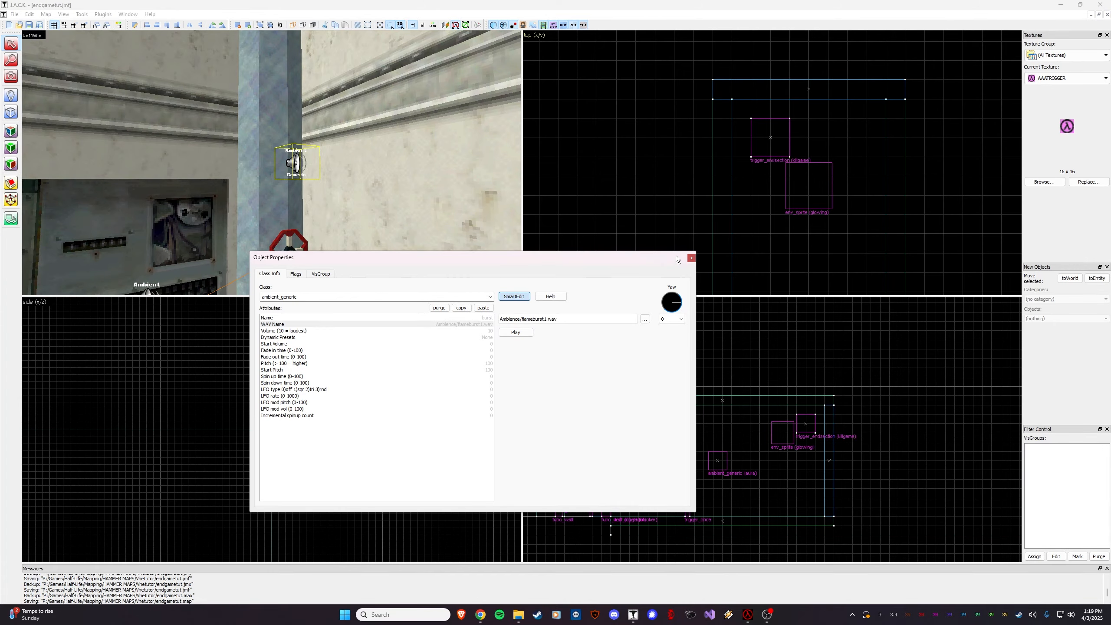
Review the keyvalues of the end_mm multi_manager, the aura ambient_generic and the trigger_once
{"action": "left_click", "coordinate": [448, 179]}
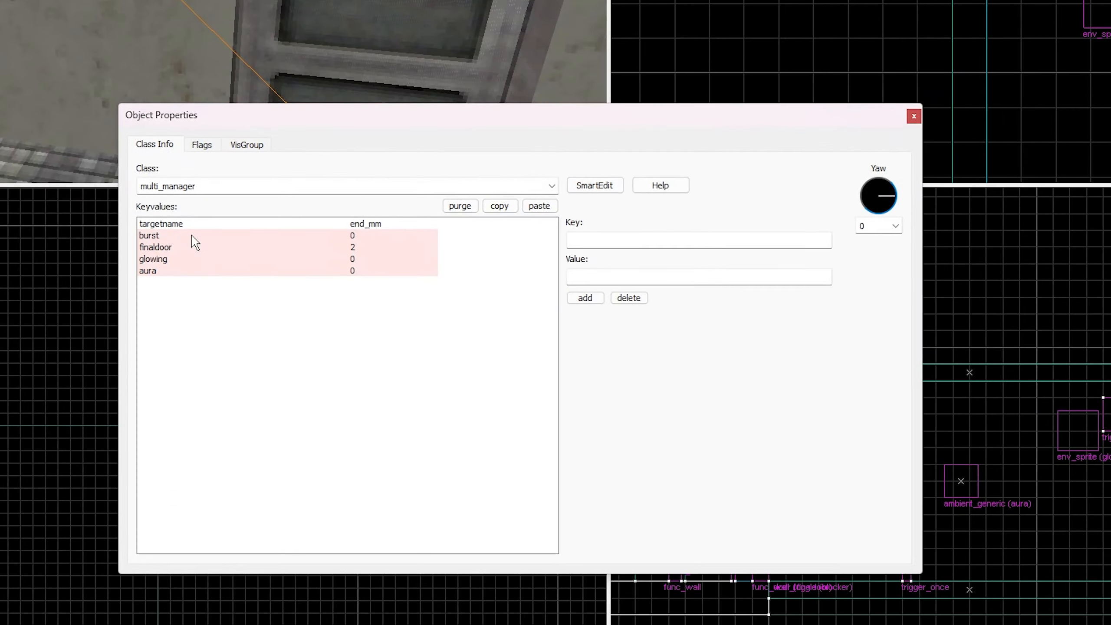
{"action": "left_click", "coordinate": [481, 66]}
{"action": "left_click", "coordinate": [140, 20]}
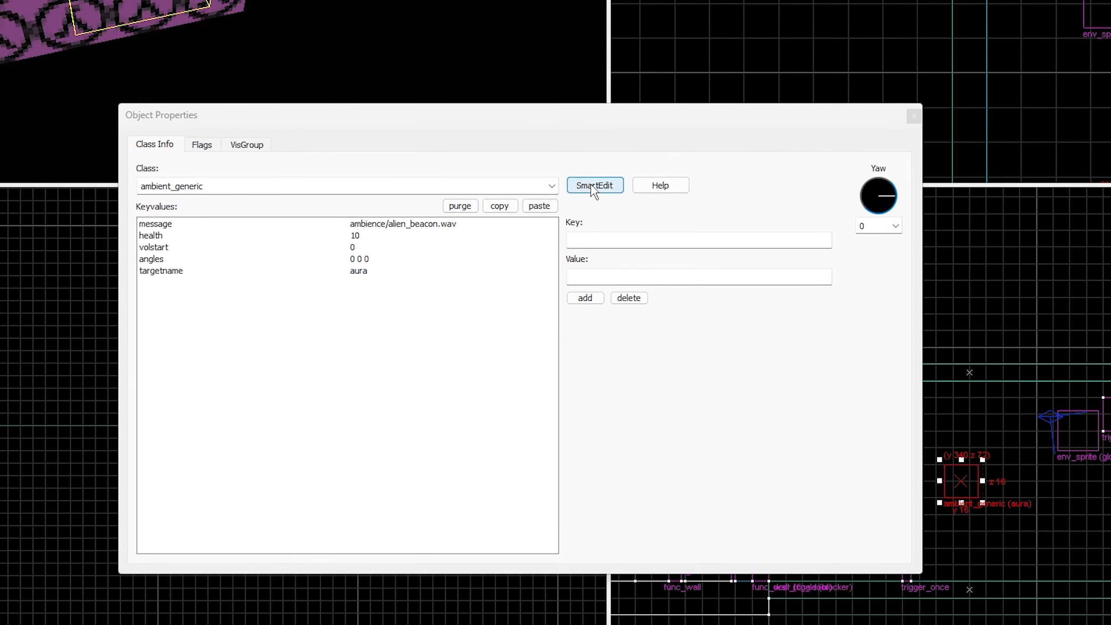
{"action": "left_click", "coordinate": [177, 19]}
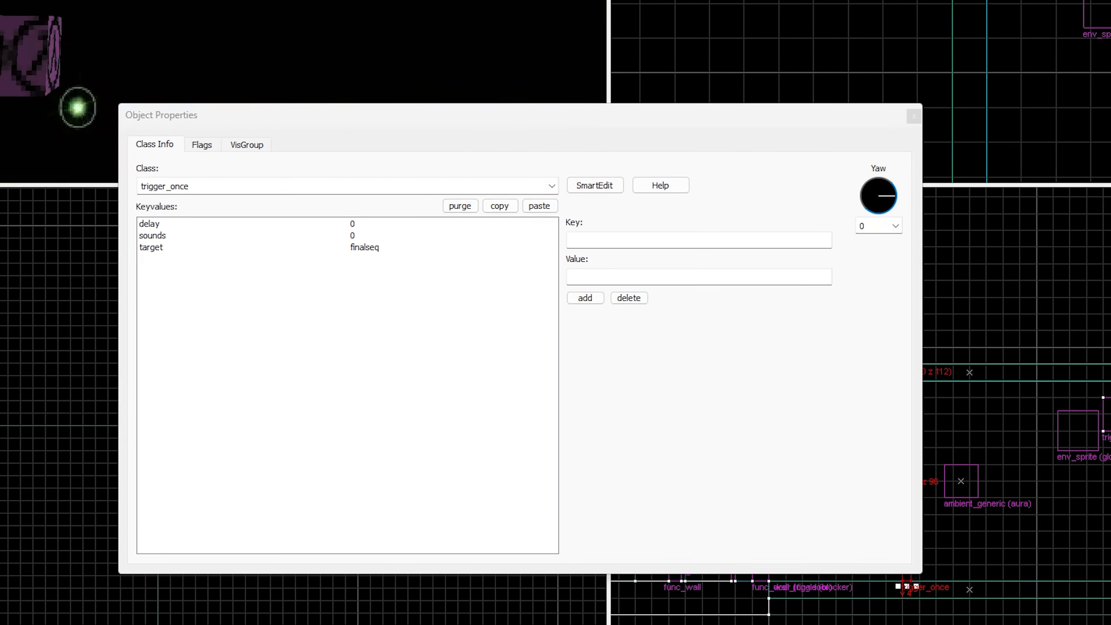
Inspect the attributes of the glowing env_sprite, including its Scale
{"action": "left_click", "coordinate": [136, 20]}
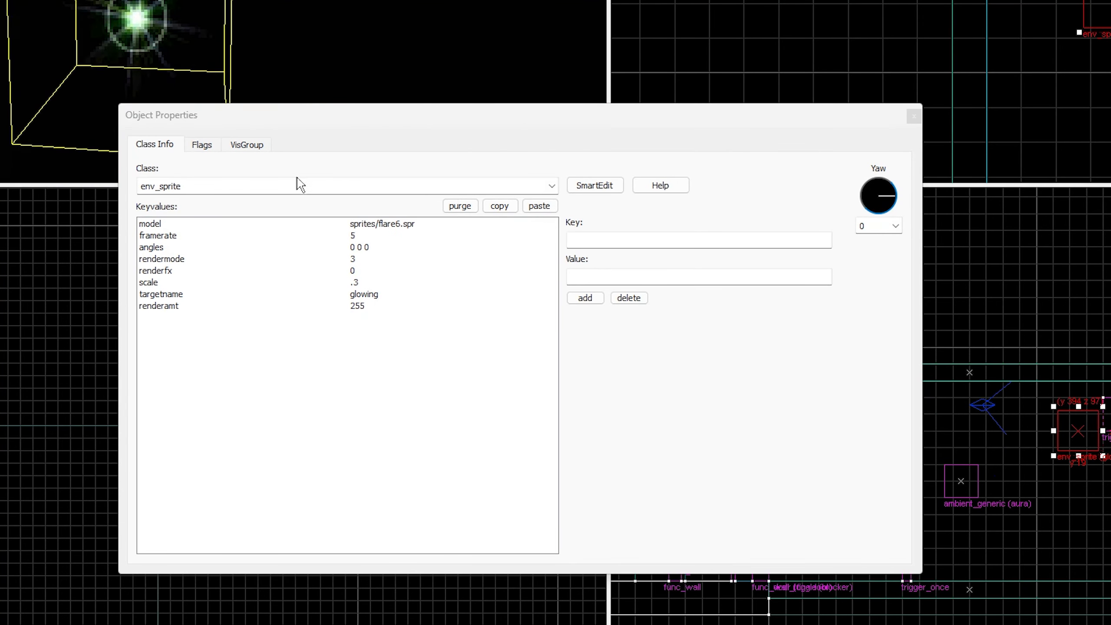
{"action": "left_click", "coordinate": [588, 190]}
{"action": "left_click", "coordinate": [287, 318]}
{"action": "left_click", "coordinate": [606, 230]}
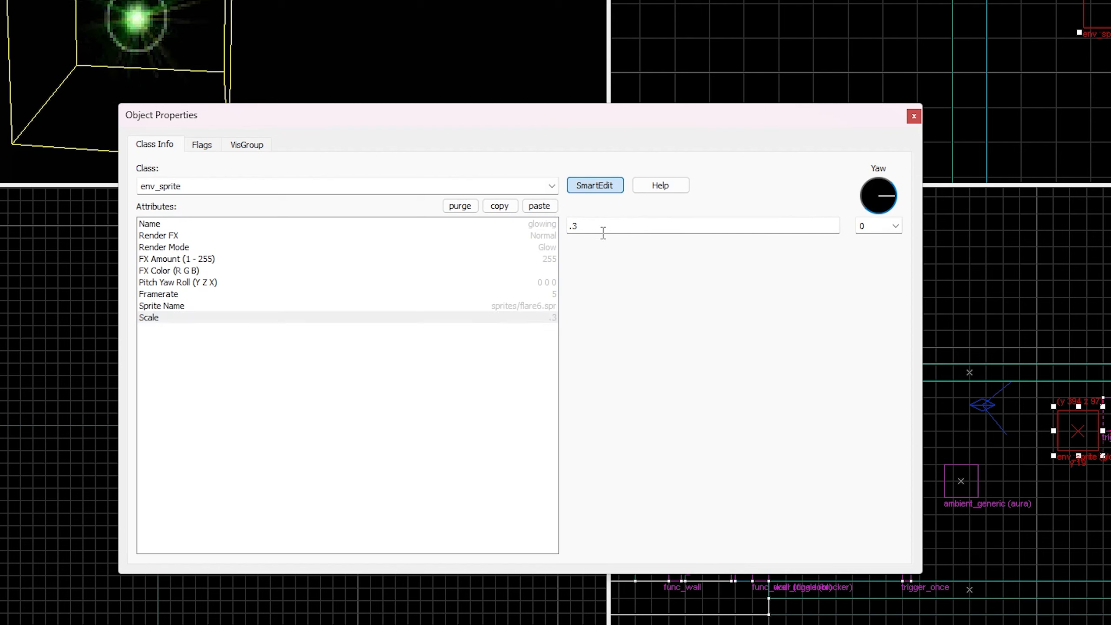
{"action": "left_click", "coordinate": [456, 334]}
{"action": "left_click", "coordinate": [659, 226]}
{"action": "left_click", "coordinate": [540, 361]}
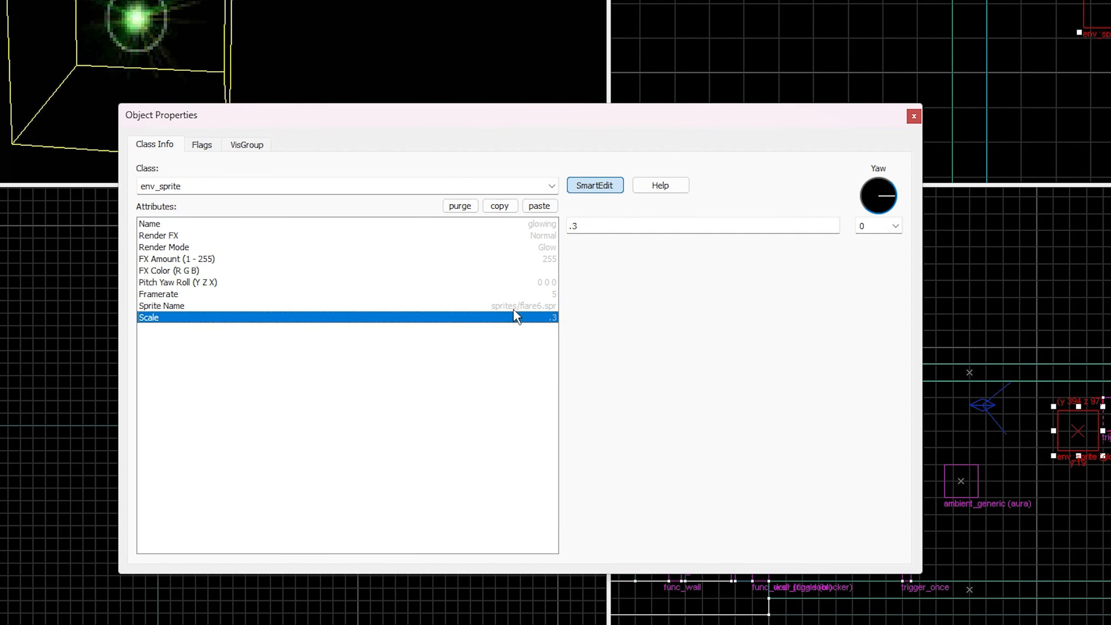
Try a framerate of 10 on the glowing env_sprite, and set it back to 5
{"action": "left_click", "coordinate": [218, 294]}
{"action": "double_click", "coordinate": [576, 227]}
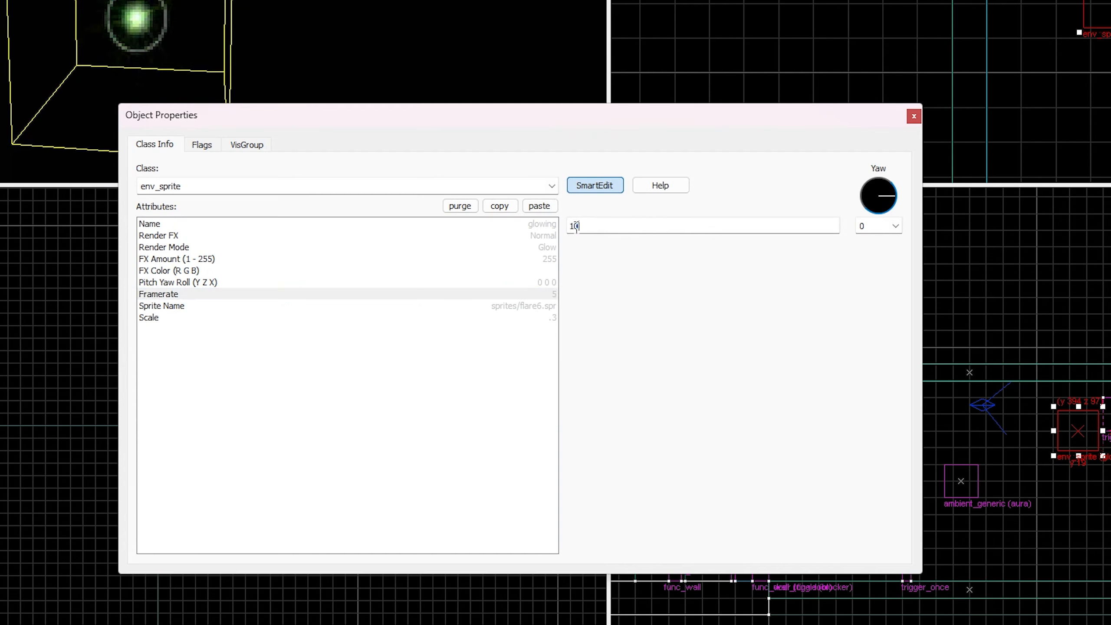
{"action": "left_click", "coordinate": [337, 294]}
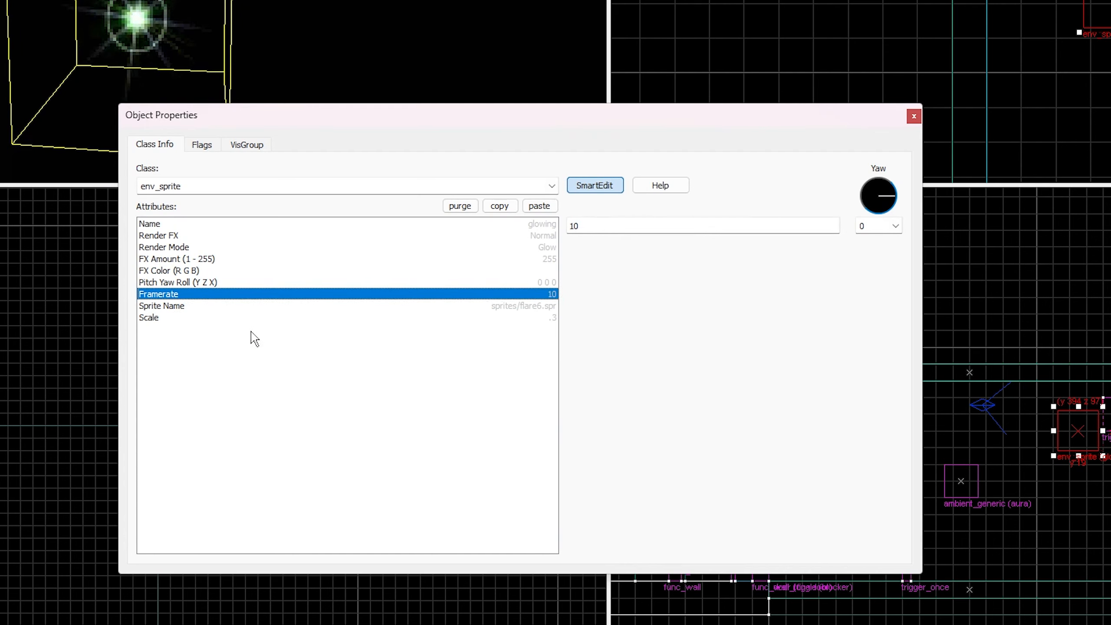
{"action": "double_click", "coordinate": [604, 224]}
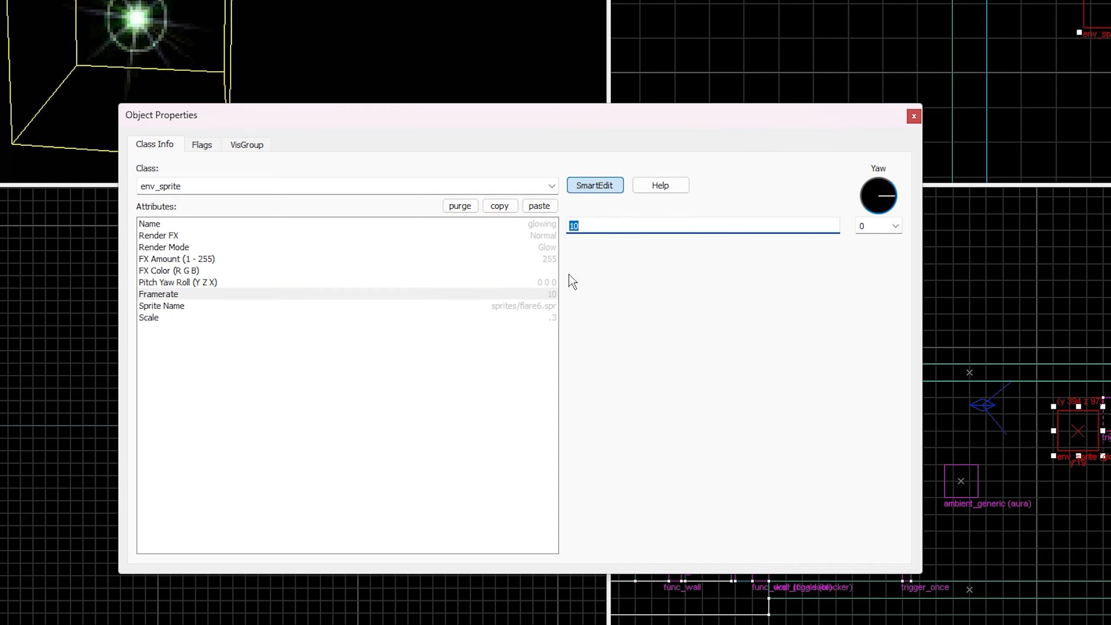
{"action": "type", "text": "5"}
{"action": "key", "text": "Return"}
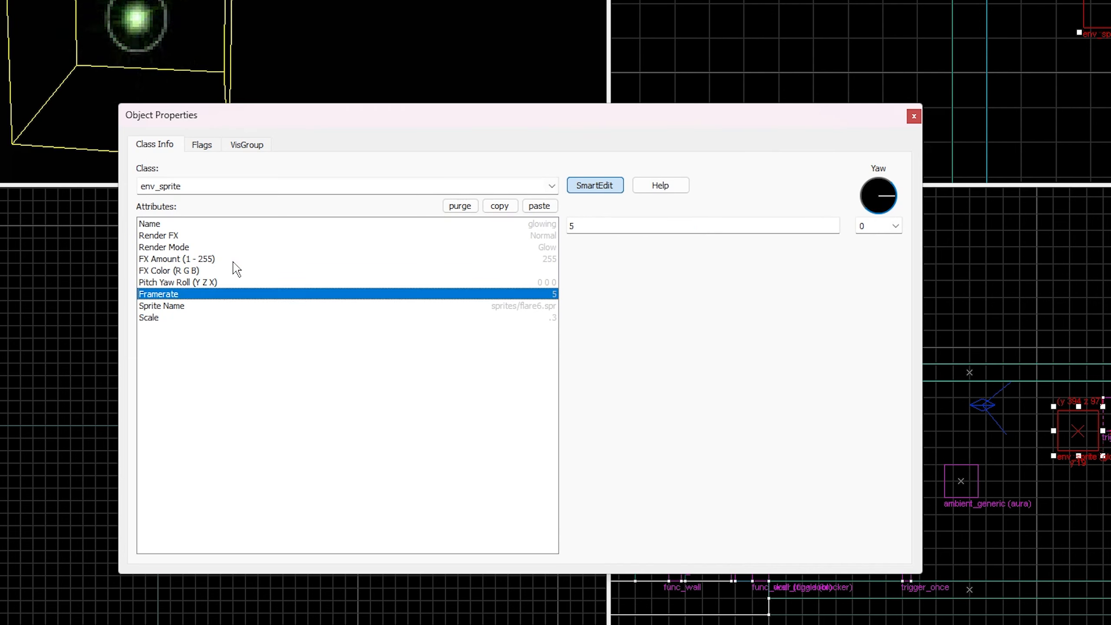
Check the available render modes for the glowing env_sprite
{"action": "left_click", "coordinate": [216, 247]}
{"action": "left_click", "coordinate": [832, 226]}
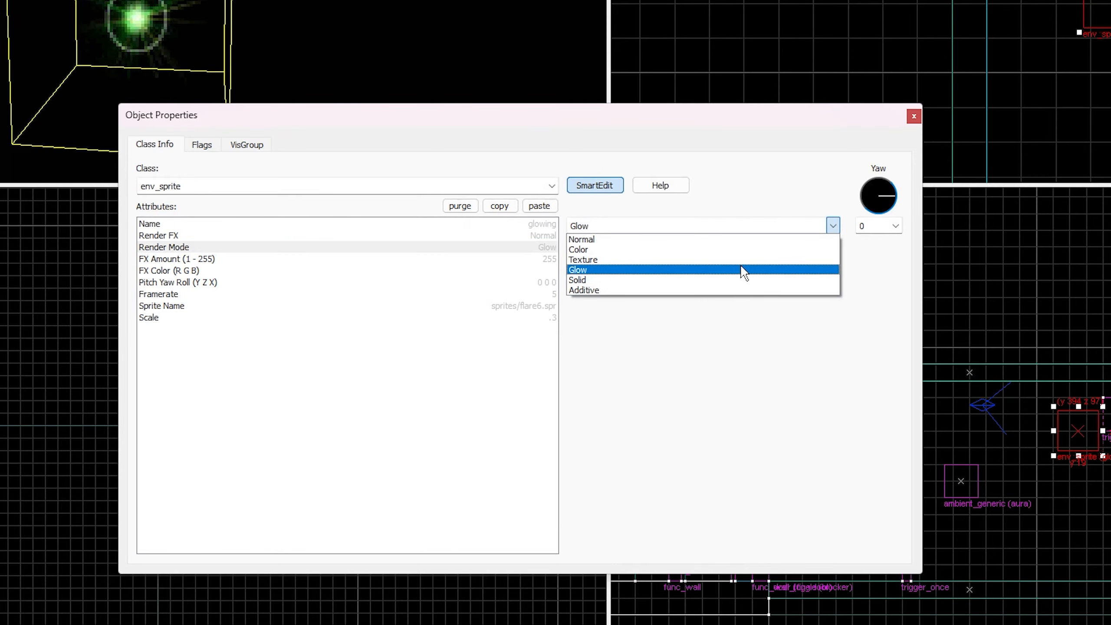
{"action": "left_click", "coordinate": [694, 390]}
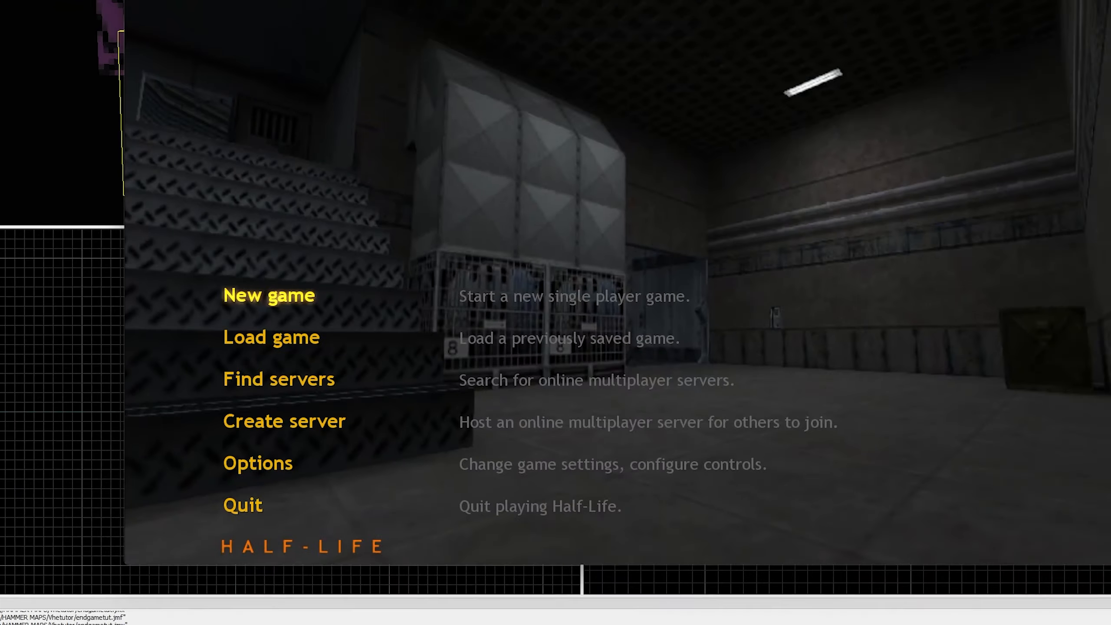
Switch to the running Half-Life window, play through the final door to view the glowing sprite, and return to the editor
{"action": "key", "text": "w"}
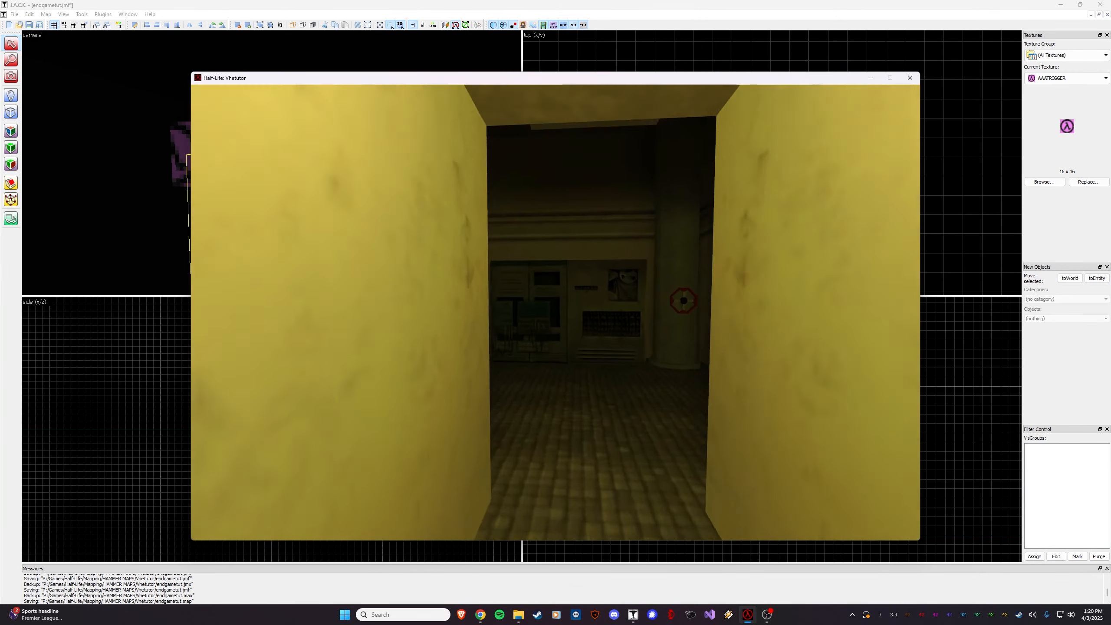
{"action": "key", "text": "s"}
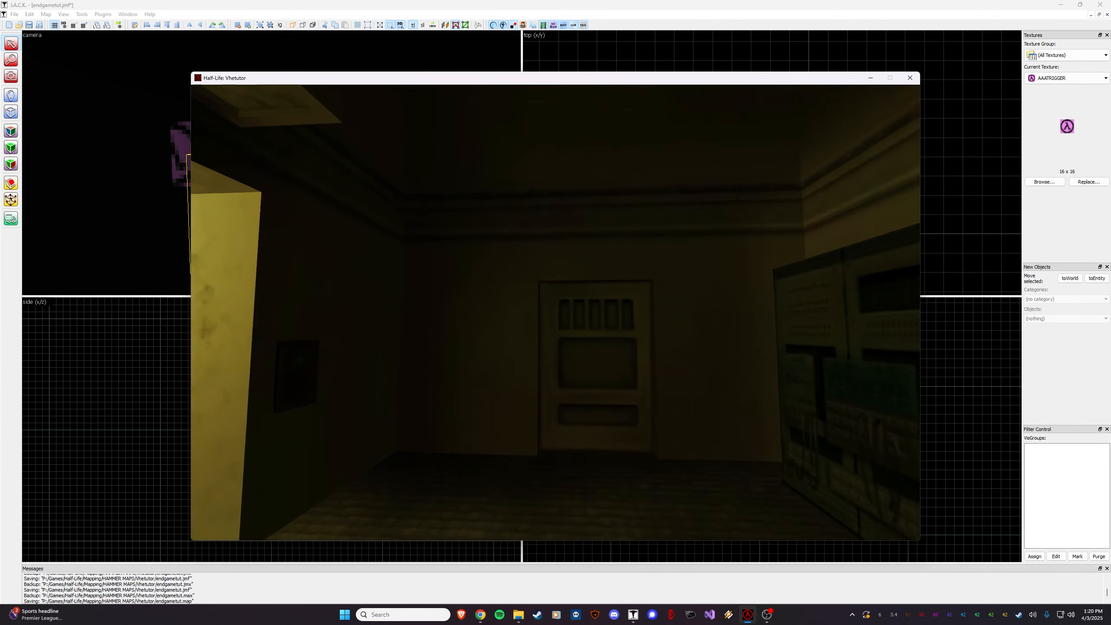
{"action": "key", "text": "w"}
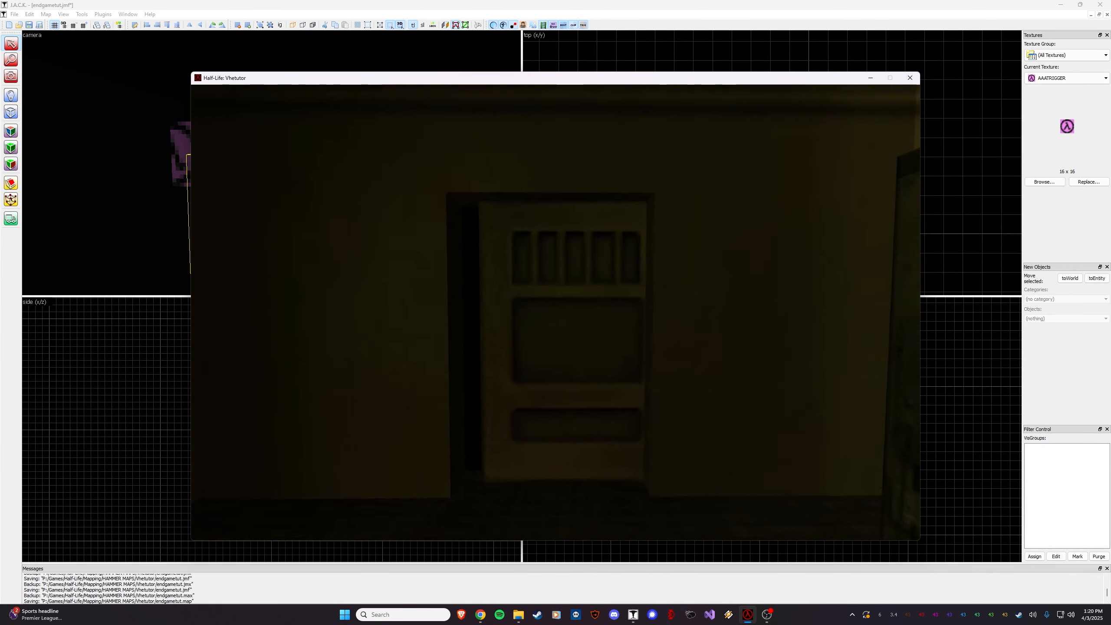
{"action": "key", "text": "s"}
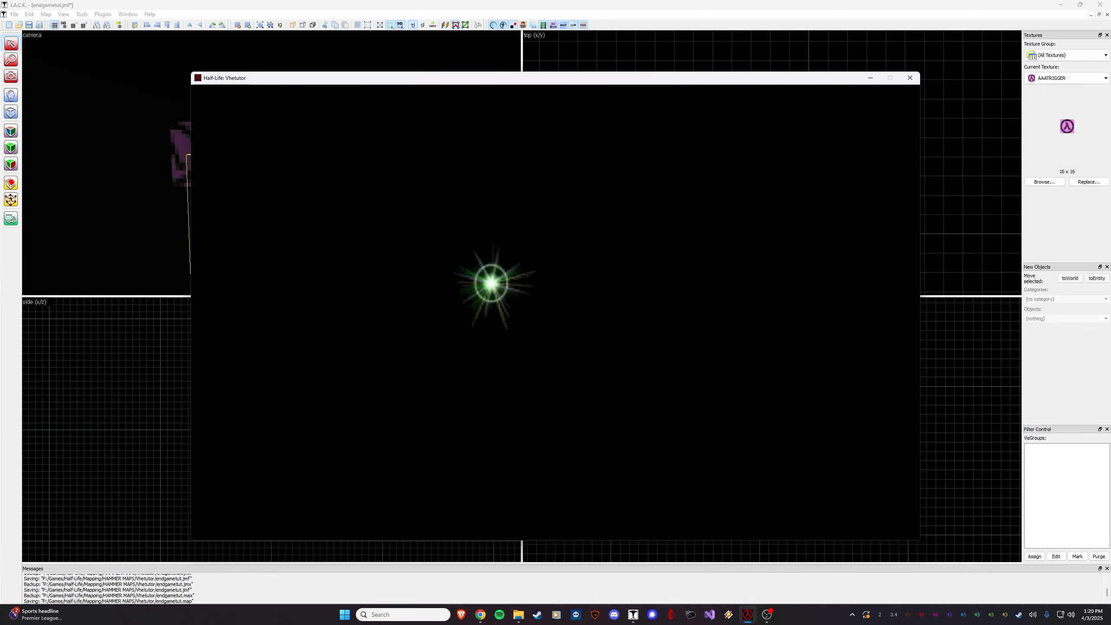
{"action": "key", "text": "Escape"}
{"action": "left_click", "coordinate": [529, 3]}
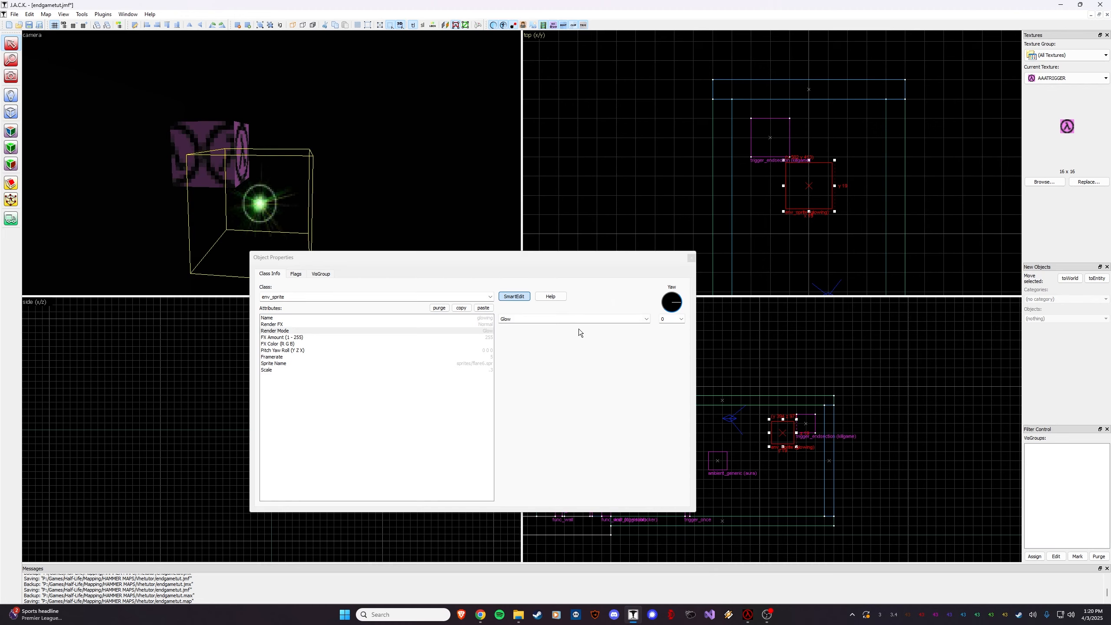
Set the glowing env_sprite's render mode to Additive and examine the sprite in the camera view
{"action": "left_click", "coordinate": [646, 319]}
{"action": "left_click", "coordinate": [531, 355]}
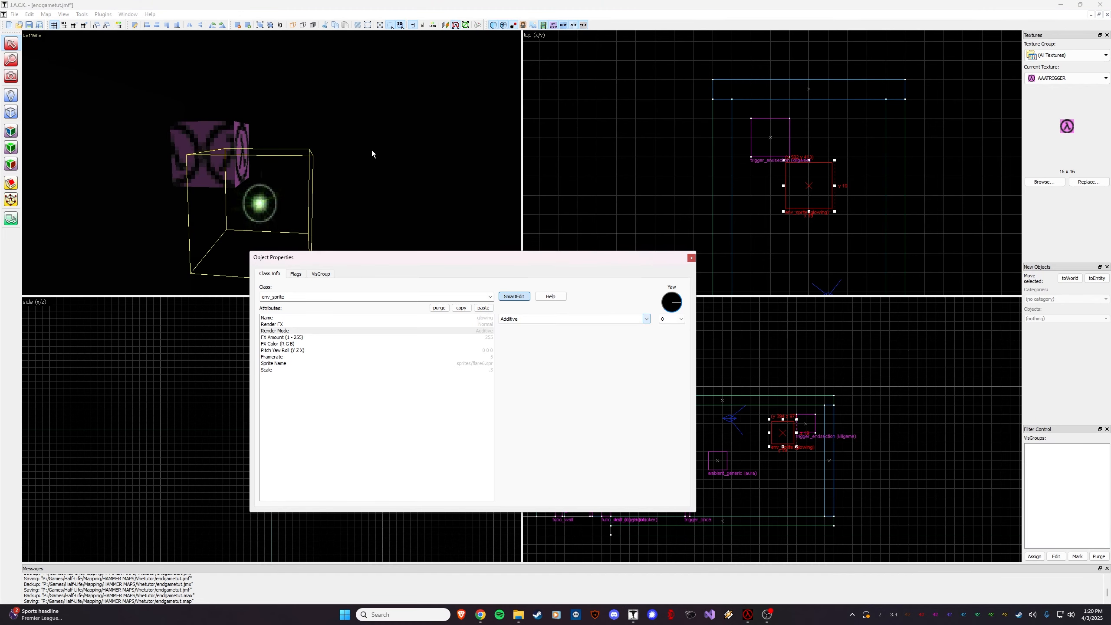
{"action": "left_click", "coordinate": [386, 161]}
{"action": "key", "text": "z"}
{"action": "key", "text": "w"}
{"action": "key", "text": "s"}
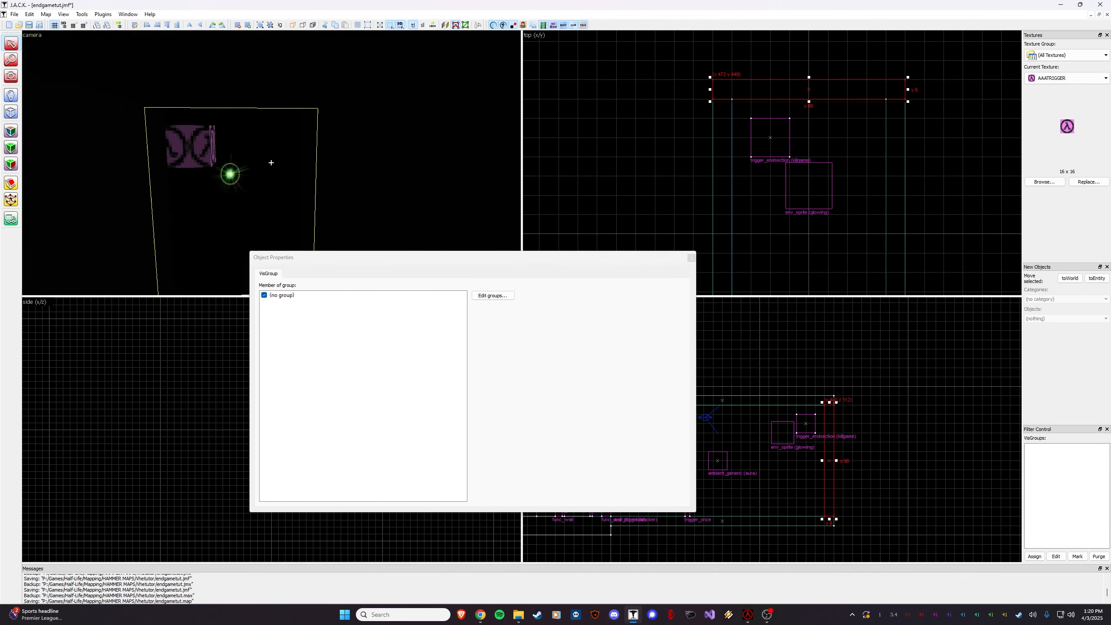
{"action": "key", "text": "z"}
Set the glowing env_sprite's render mode to Glow, look over its flags, and close its properties
{"action": "left_click", "coordinate": [244, 180]}
{"action": "left_click", "coordinate": [620, 319]}
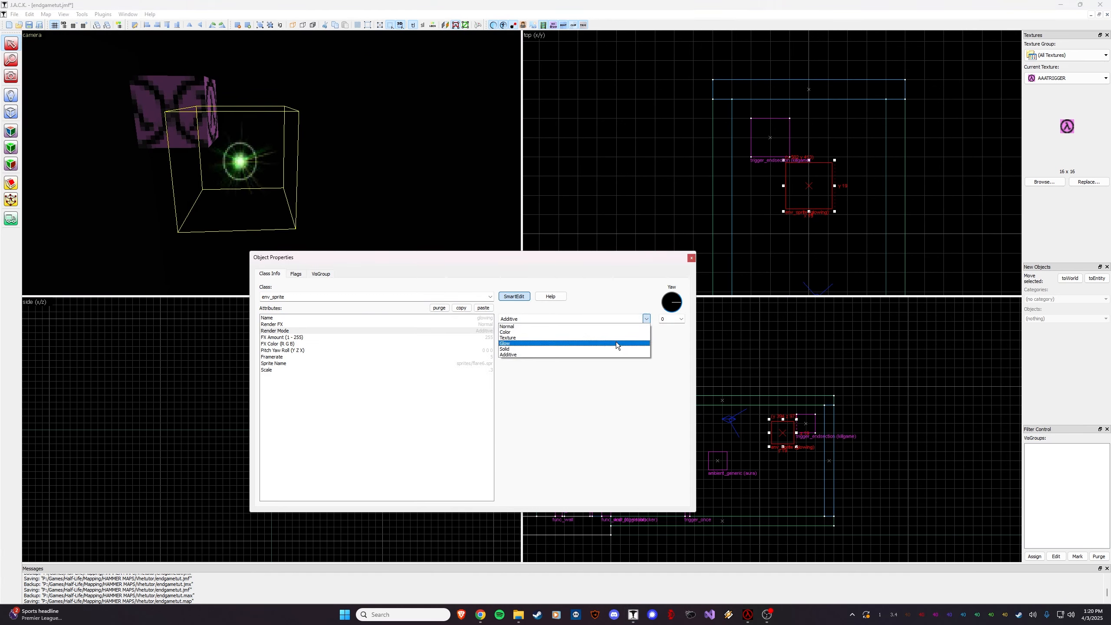
{"action": "left_click", "coordinate": [616, 342]}
{"action": "left_click", "coordinate": [294, 274]}
{"action": "left_click", "coordinate": [275, 276]}
{"action": "left_click", "coordinate": [690, 258]}
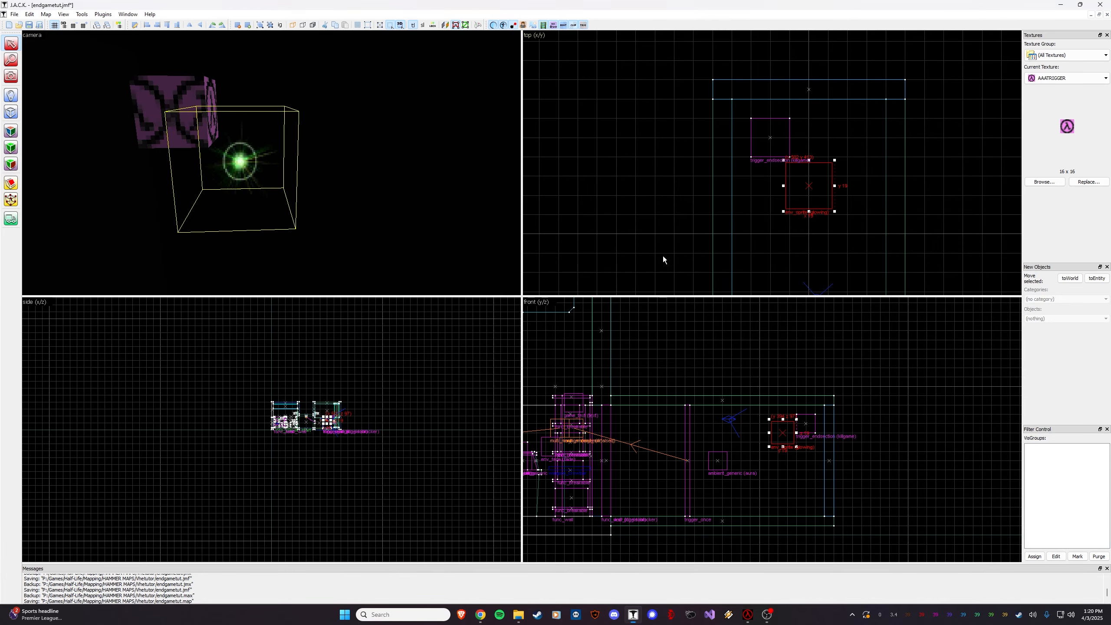
Examine the final door and the entities beside it in the camera view
{"action": "left_click", "coordinate": [337, 193]}
{"action": "key", "text": "z"}
{"action": "key", "text": "s"}
{"action": "key", "text": "w"}
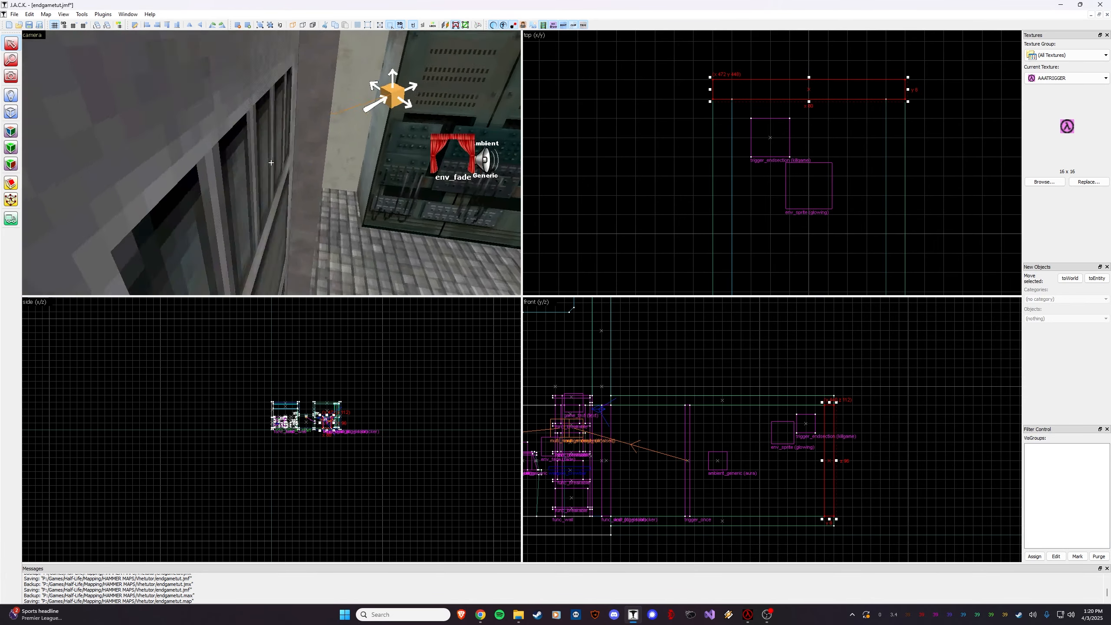
{"action": "key", "text": "s"}
{"action": "key", "text": "z"}
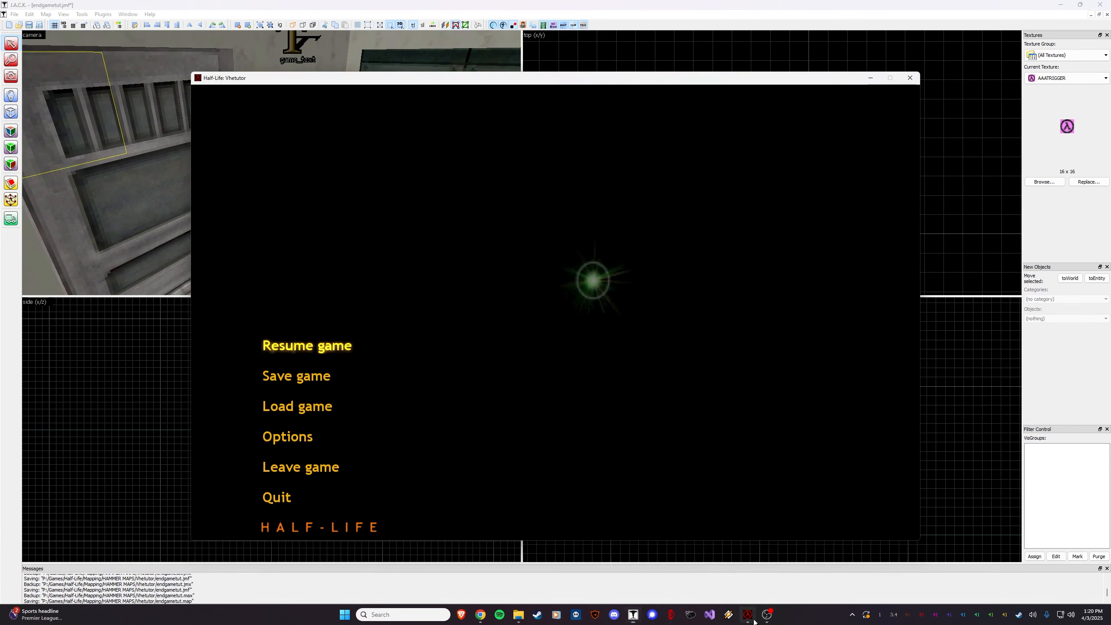
Switch to the running Half-Life window, open the final door and walk into the dark room, and return to the editor
{"action": "key", "text": "w"}
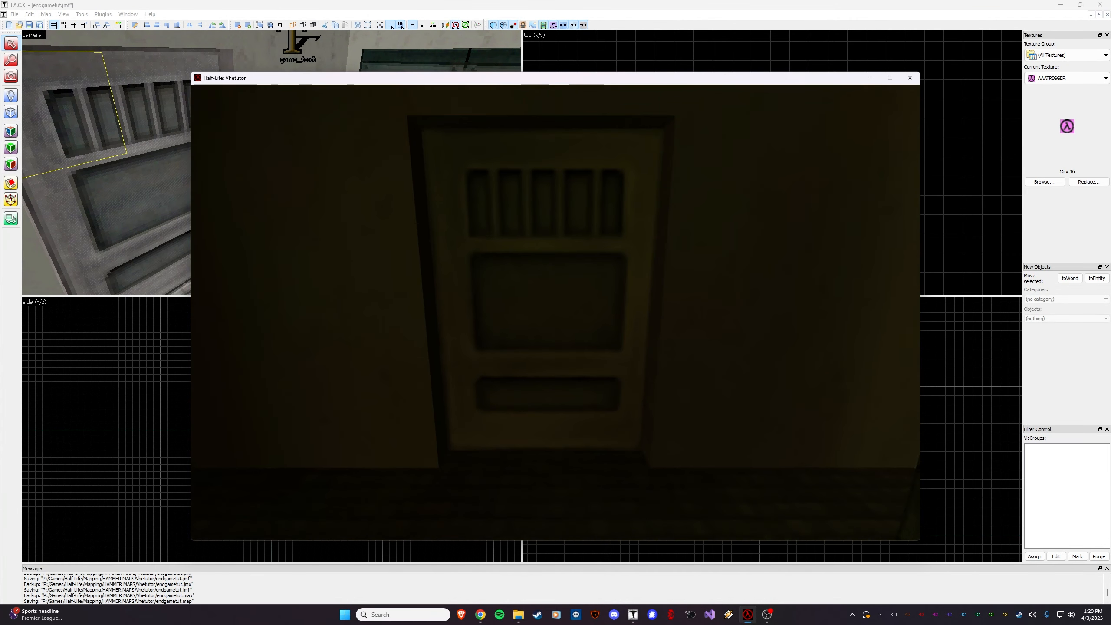
{"action": "key", "text": "w"}
{"action": "key", "text": "e"}
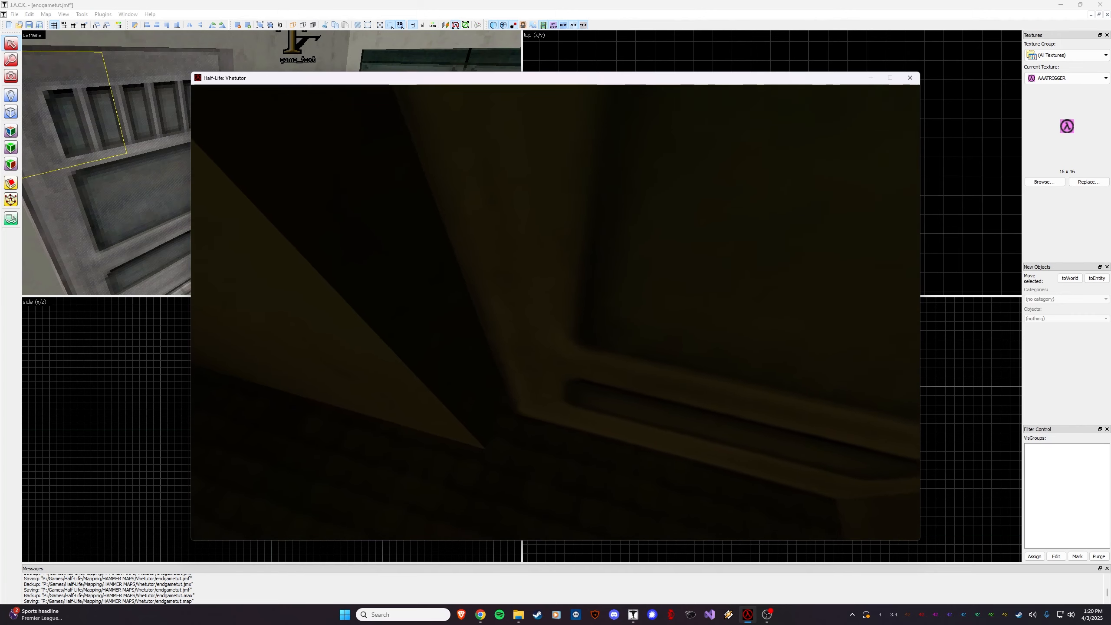
{"action": "key", "text": "w"}
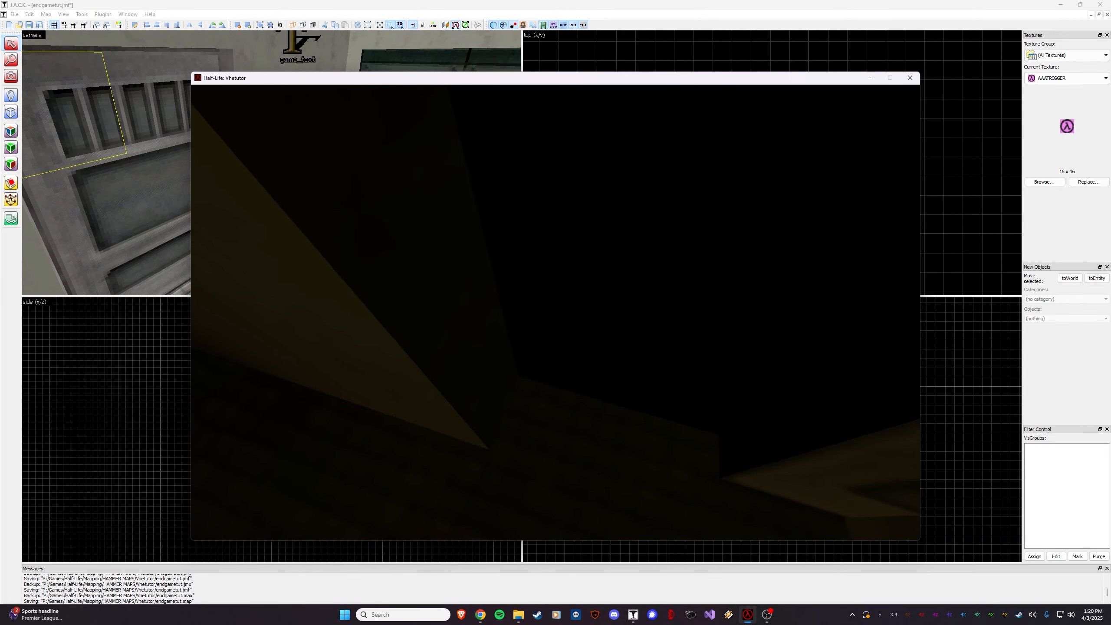
{"action": "key", "text": "w"}
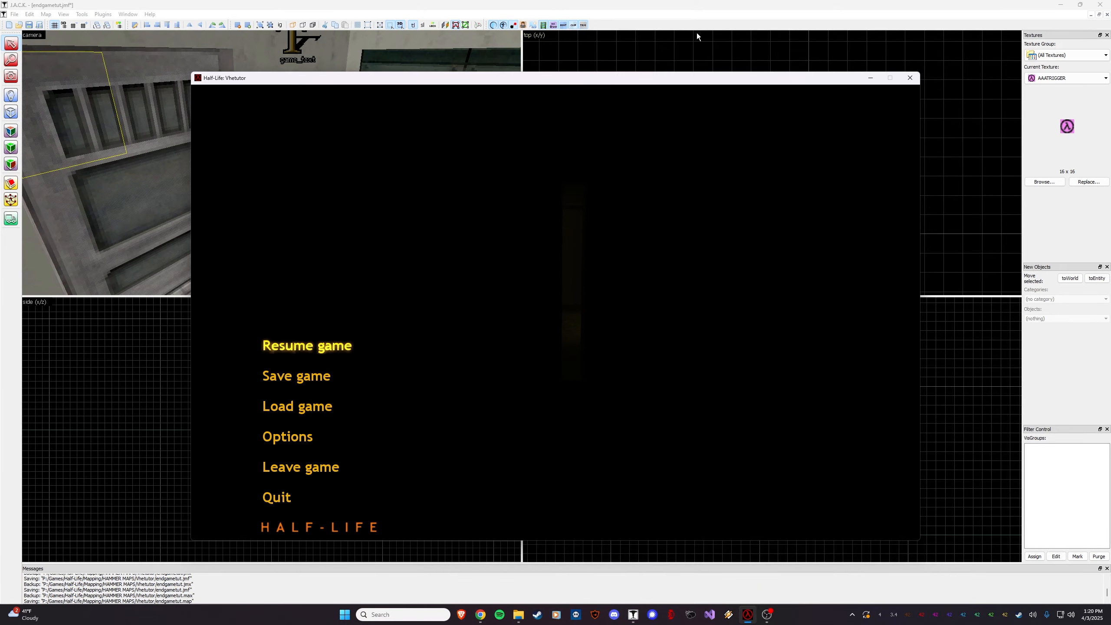
{"action": "left_click", "coordinate": [670, 11]}
Open the properties of the func_wall_toggle in the final doorway
{"action": "left_click", "coordinate": [297, 175]}
{"action": "key", "text": "z"}
{"action": "key", "text": "w"}
{"action": "key", "text": "w"}
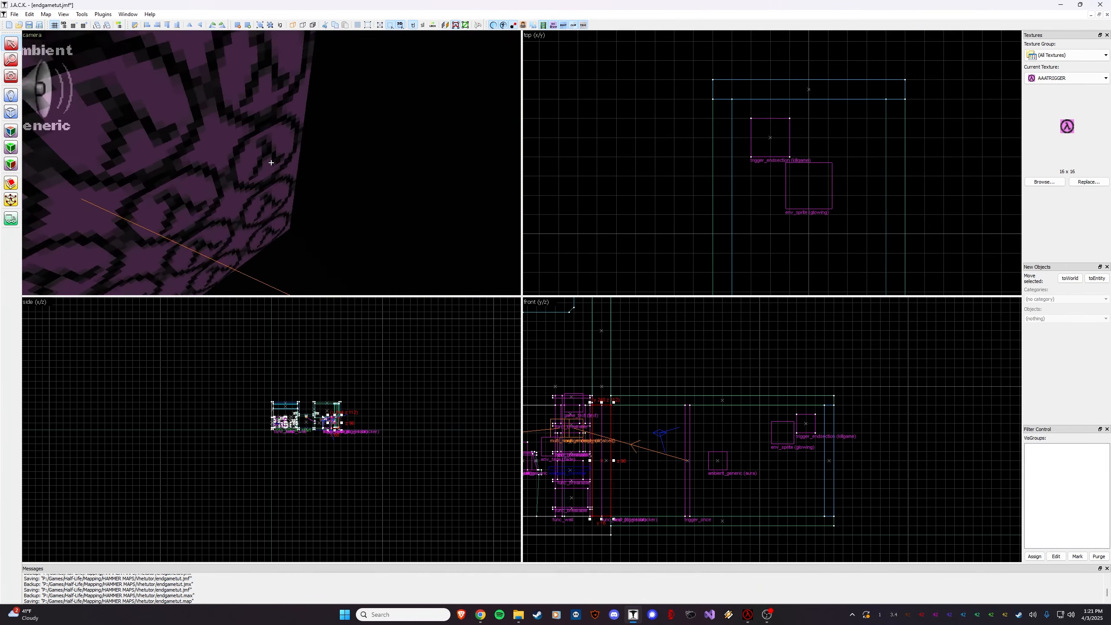
{"action": "key", "text": "w"}
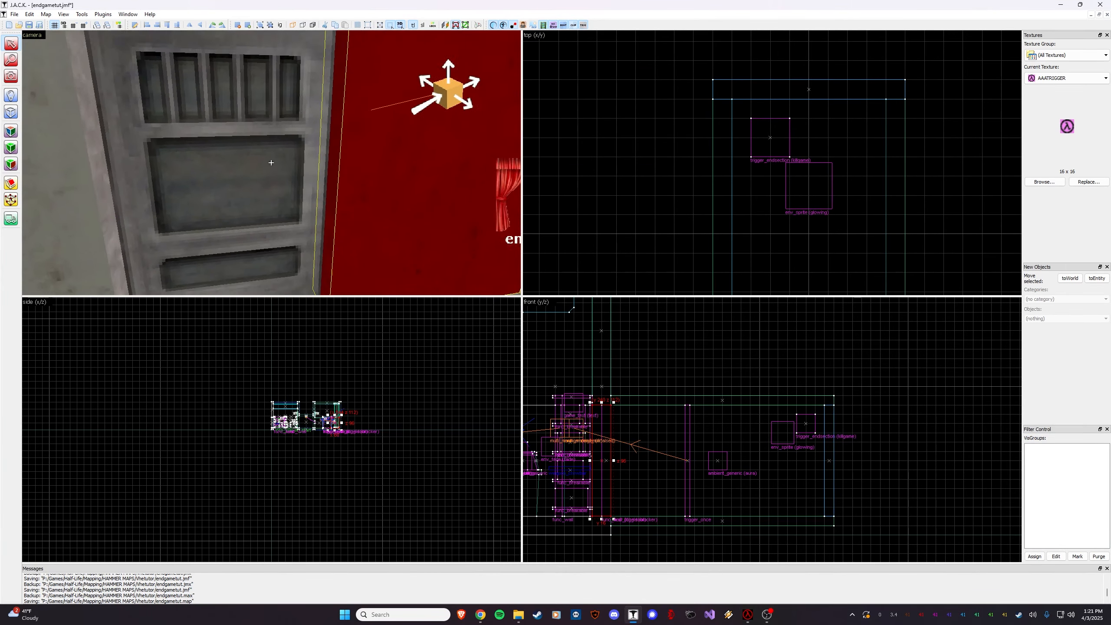
{"action": "key", "text": "s"}
{"action": "key", "text": "z"}
{"action": "key", "text": "alt+Return"}
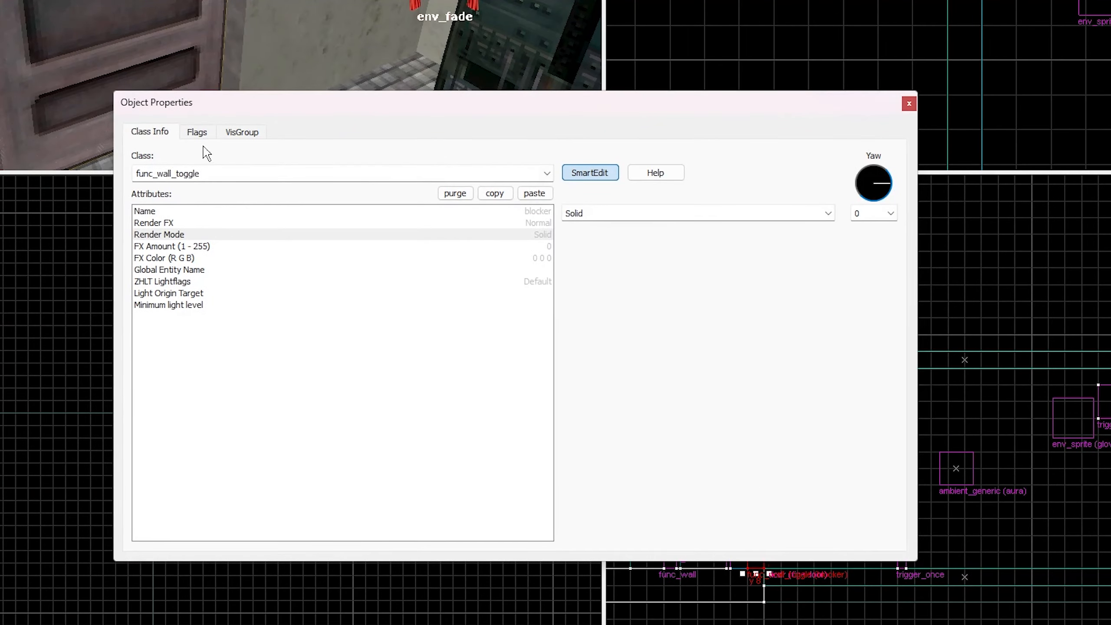
Review the blocker func_wall_toggle's flags, name, render mode and FX amount
{"action": "left_click", "coordinate": [295, 274]}
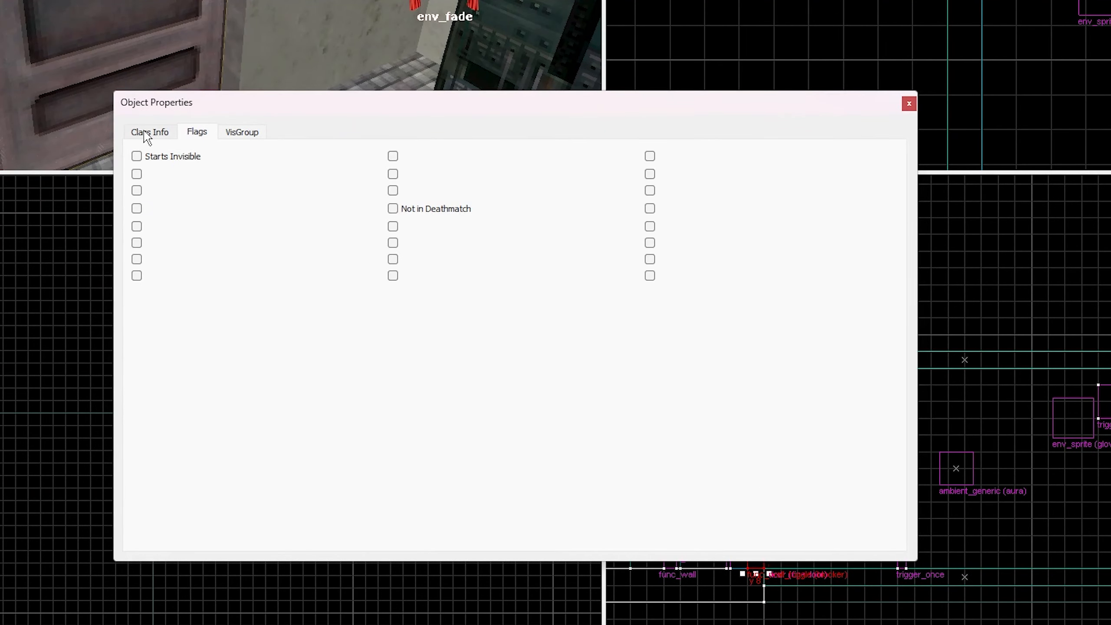
{"action": "left_click", "coordinate": [148, 132]}
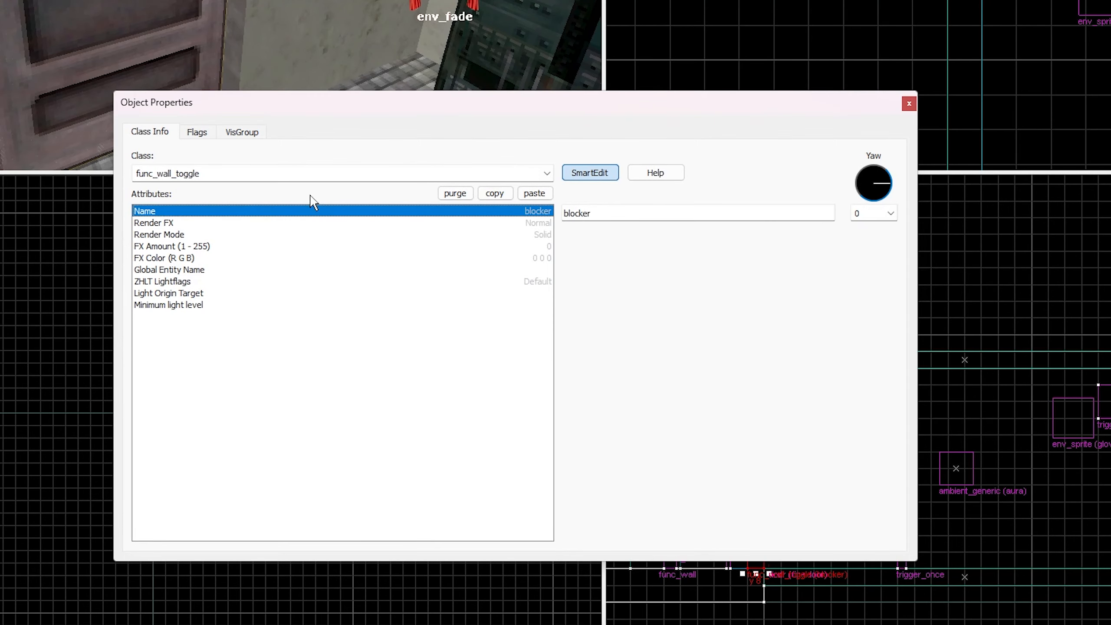
{"action": "left_click", "coordinate": [242, 132]}
{"action": "left_click", "coordinate": [150, 131]}
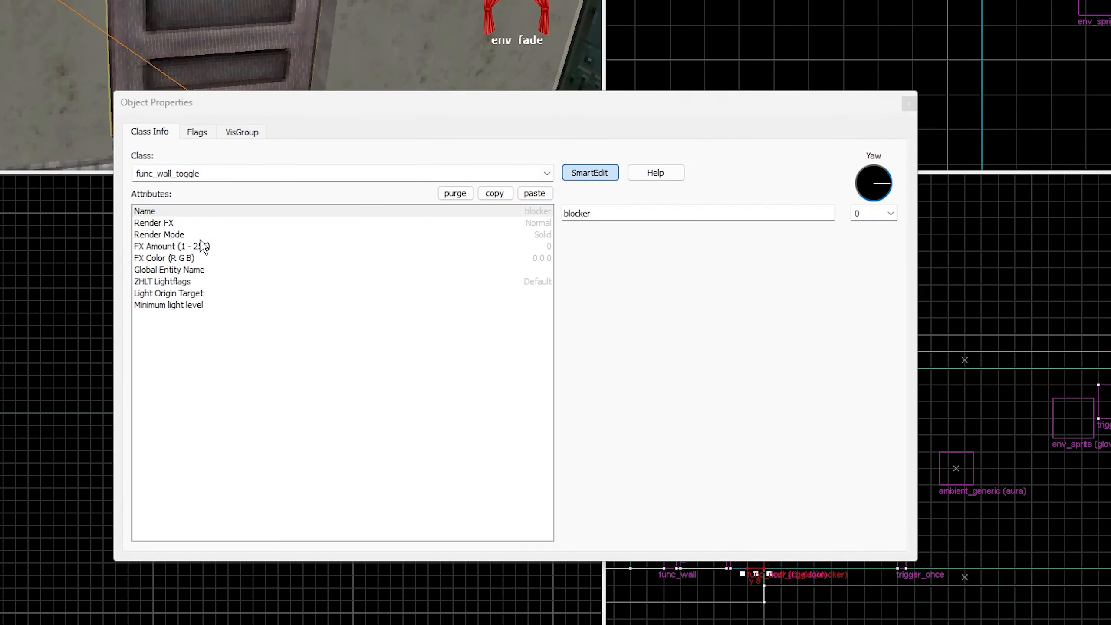
{"action": "left_click", "coordinate": [192, 133]}
{"action": "left_click", "coordinate": [157, 132]}
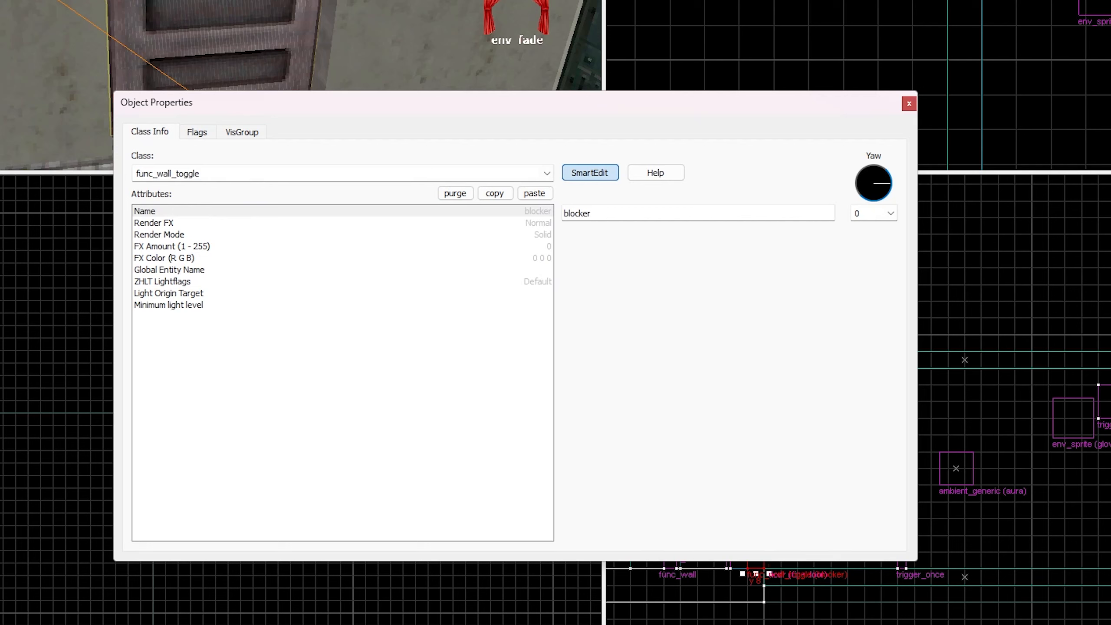
{"action": "left_click", "coordinate": [237, 237]}
{"action": "left_click", "coordinate": [523, 246]}
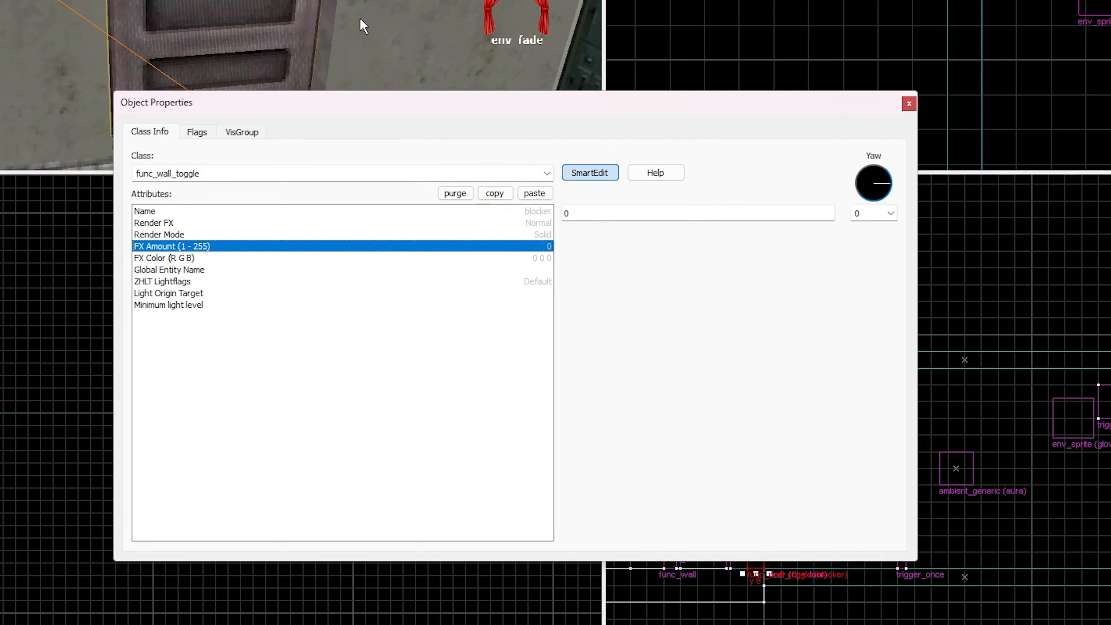
Turn off SmartEdit and view the raw keyvalues of the end_mm multi_manager beside the final door
{"action": "left_click", "coordinate": [343, 5]}
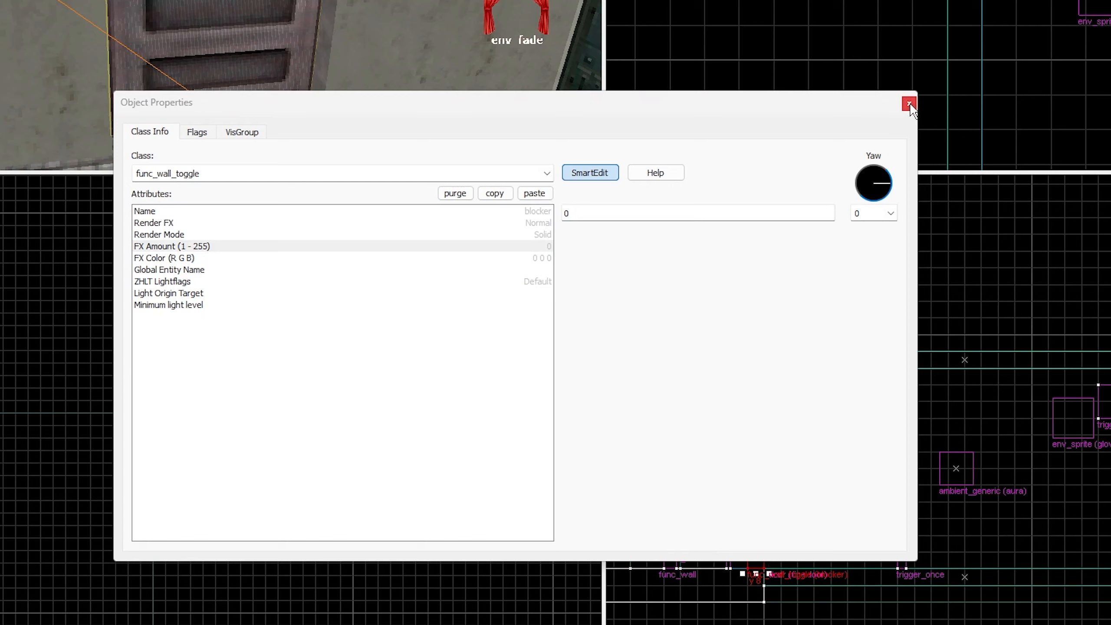
{"action": "left_click", "coordinate": [564, 176]}
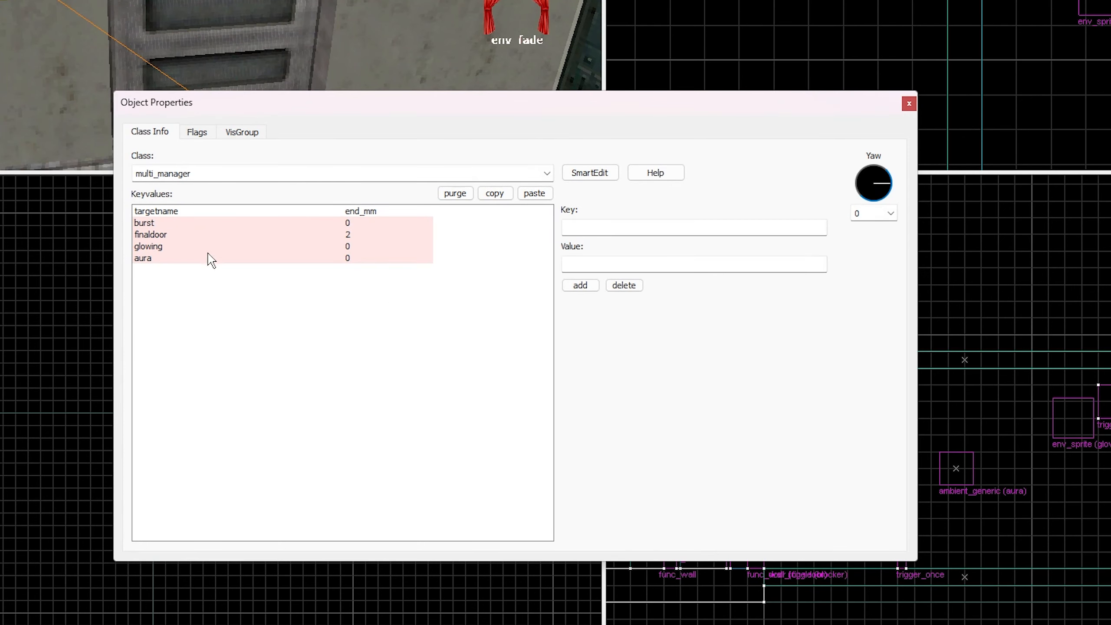
{"action": "left_click", "coordinate": [280, 1]}
Inspect the keyvalues of the trigger_once volume behind the final door
{"action": "key", "text": "z"}
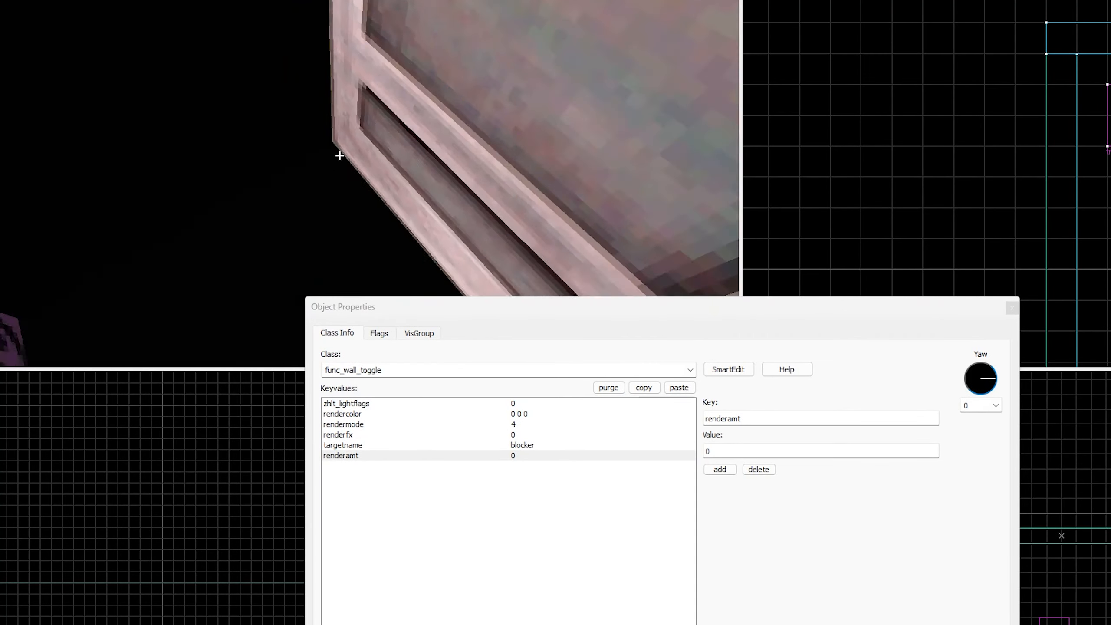
{"action": "key", "text": "z"}
{"action": "left_click", "coordinate": [340, 145]}
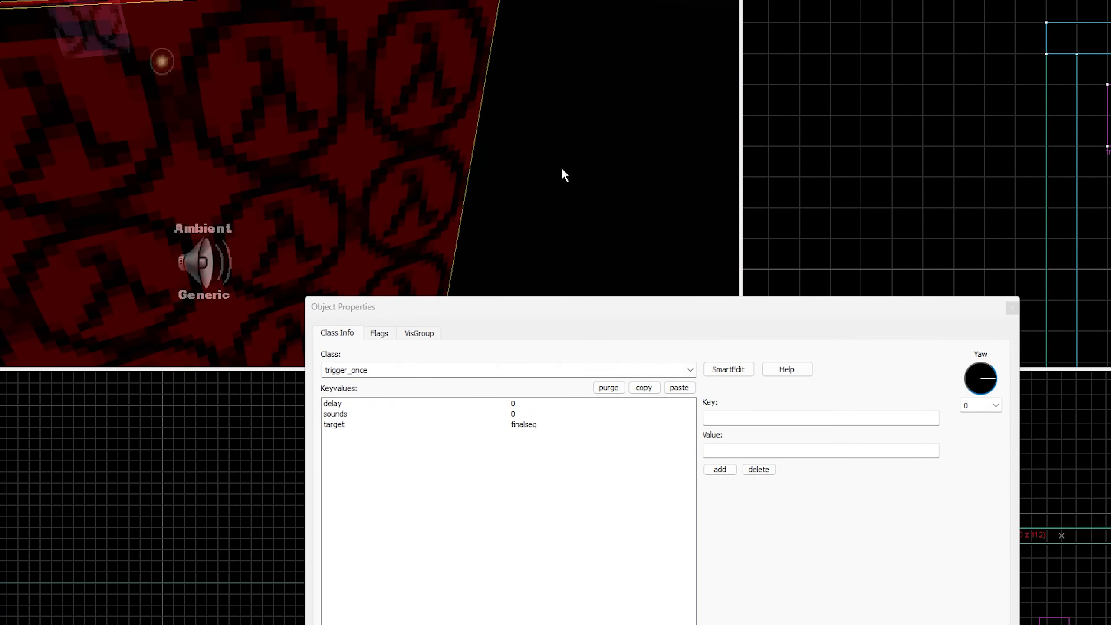
Select the finalseq multi_manager and review its finaldoor and blocker entries
{"action": "left_click", "coordinate": [500, 279]}
{"action": "key", "text": "z"}
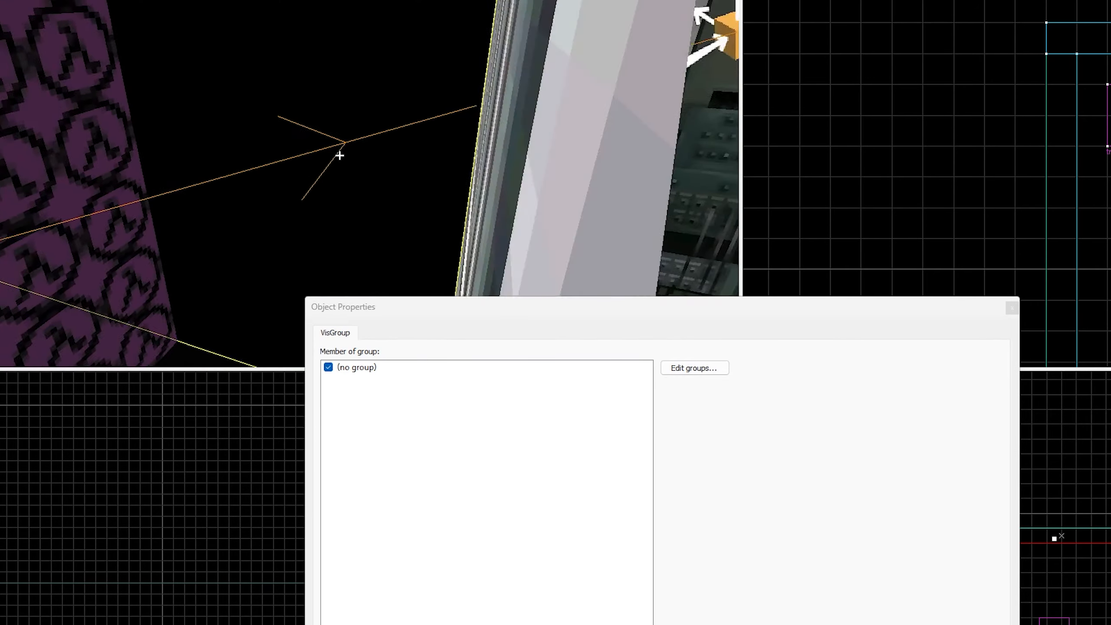
{"action": "left_click", "coordinate": [340, 155]}
{"action": "key", "text": "z"}
{"action": "left_click", "coordinate": [332, 146]}
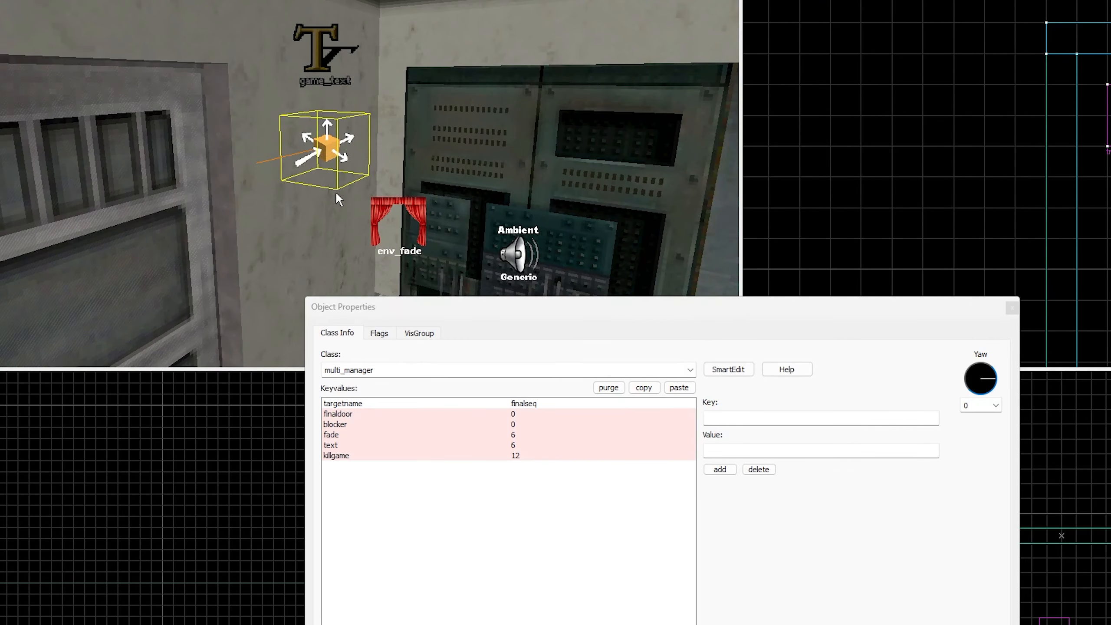
{"action": "left_click", "coordinate": [394, 413]}
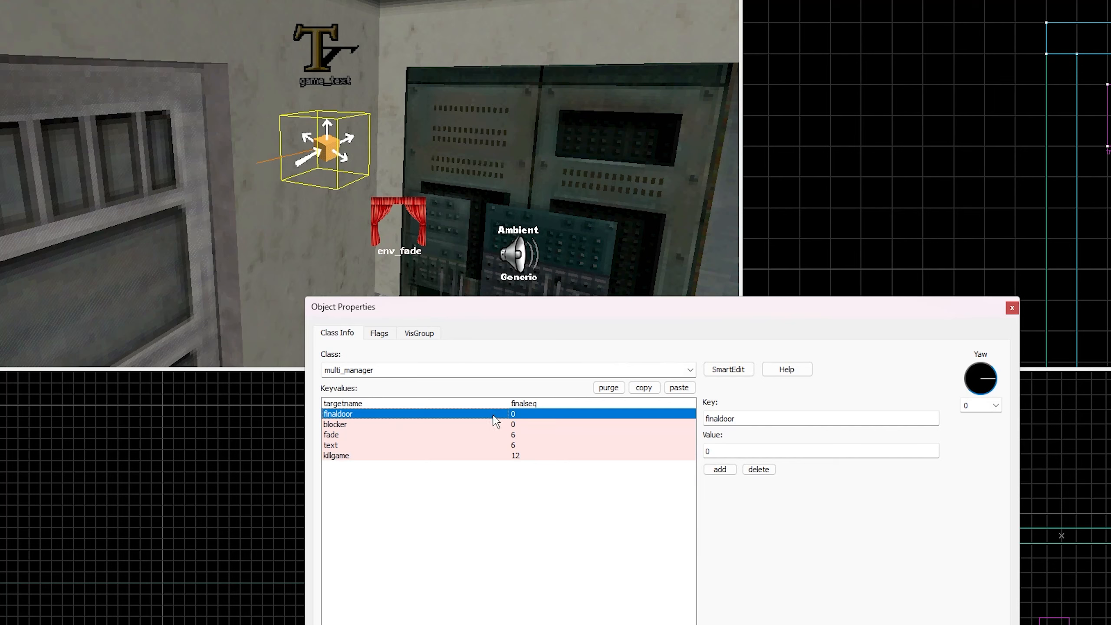
{"action": "left_click", "coordinate": [445, 425]}
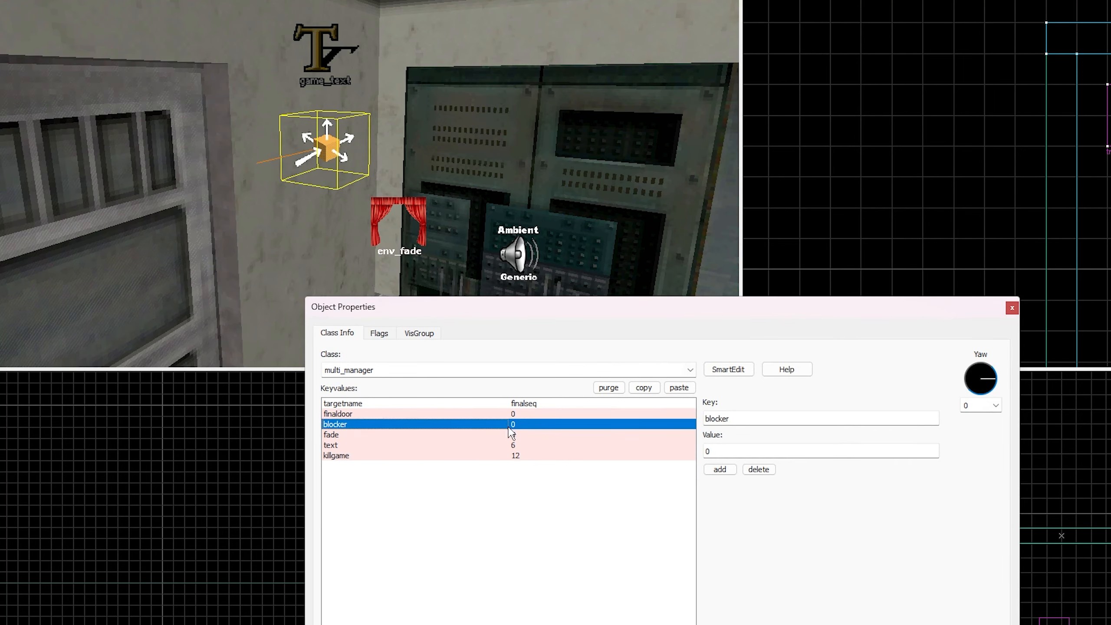
Select the func_wall_toggle in the final doorway and view its raw keyvalues
{"action": "left_click", "coordinate": [444, 249]}
{"action": "key", "text": "z"}
{"action": "left_click", "coordinate": [339, 155]}
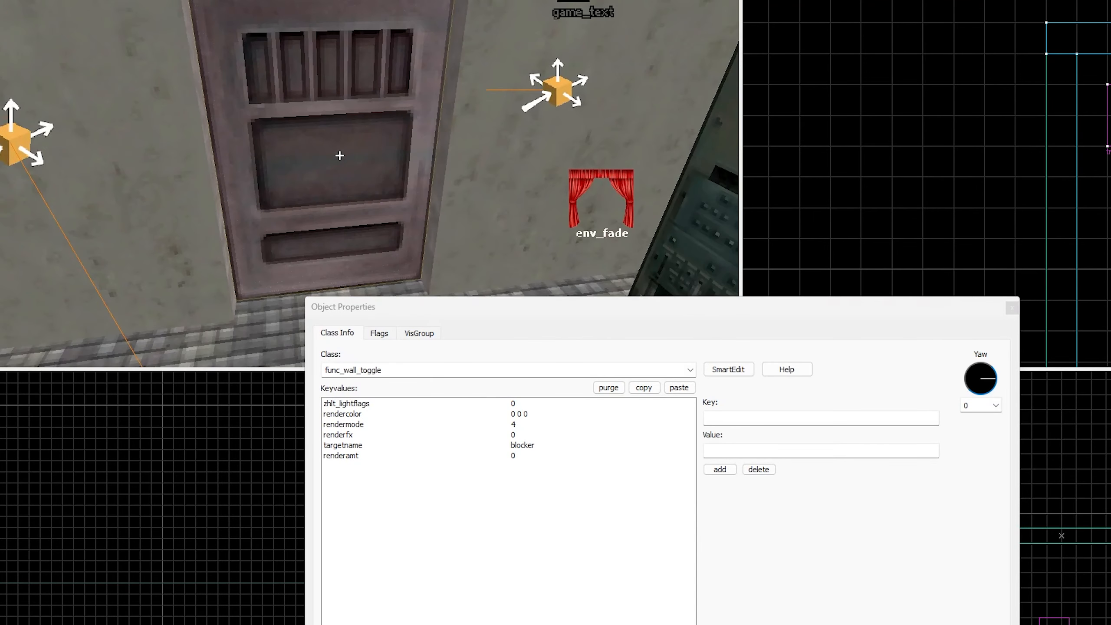
Select the end_mm multi_manager and review its burst, finaldoor, glowing and aura entries
{"action": "key", "text": "z"}
{"action": "left_click", "coordinate": [117, 97]}
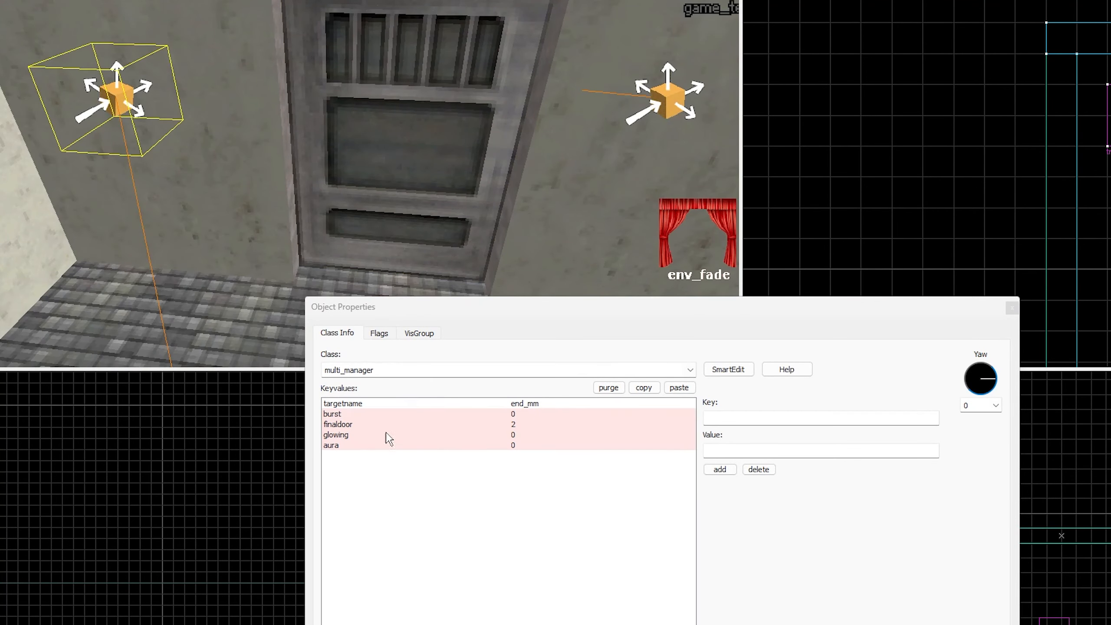
{"action": "key", "text": "z"}
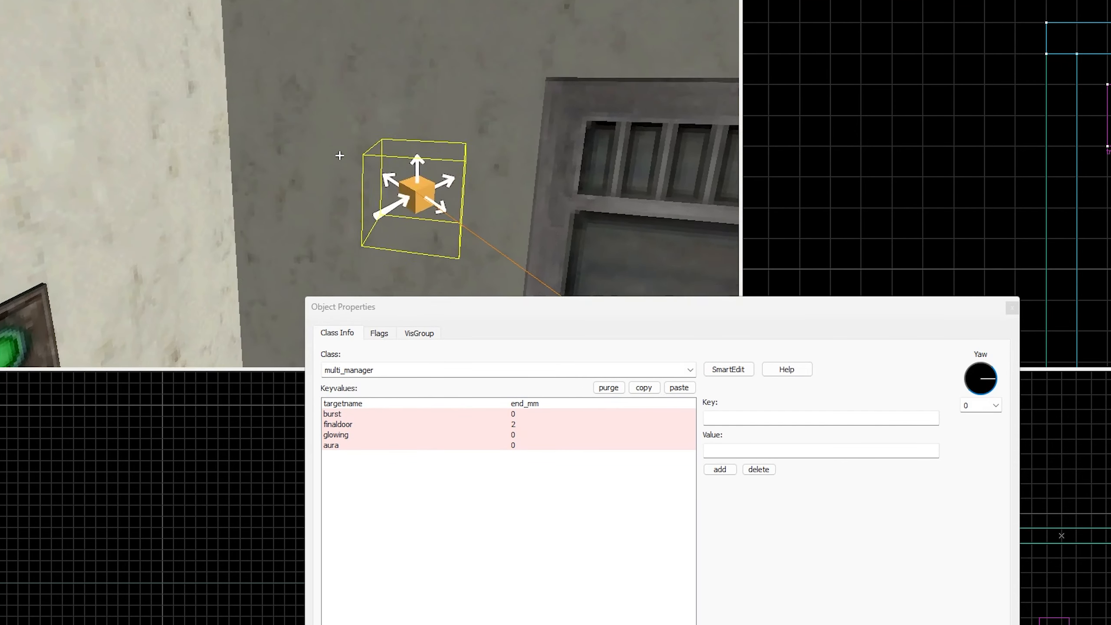
{"action": "key", "text": "z"}
{"action": "left_click", "coordinate": [517, 415]}
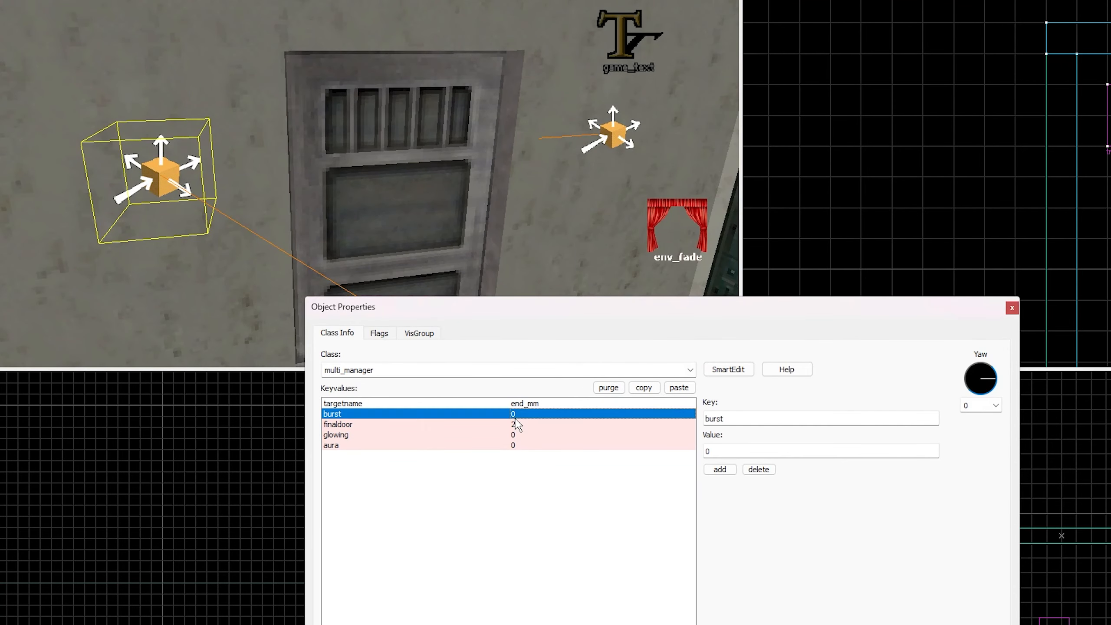
{"action": "left_click", "coordinate": [527, 427]}
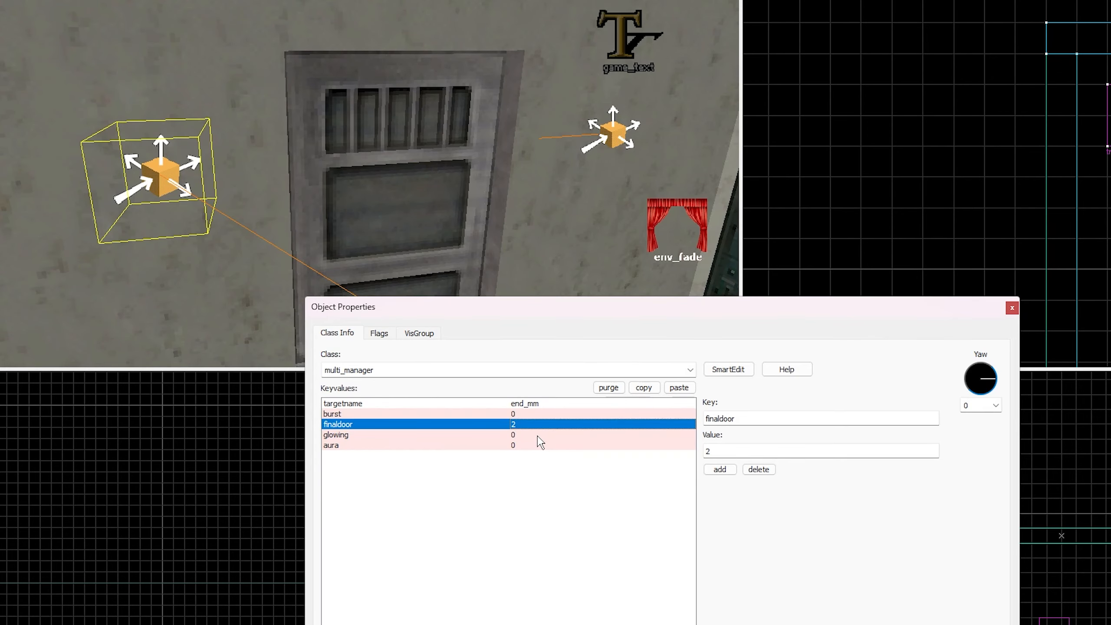
{"action": "left_click", "coordinate": [539, 435]}
{"action": "left_click", "coordinate": [538, 446]}
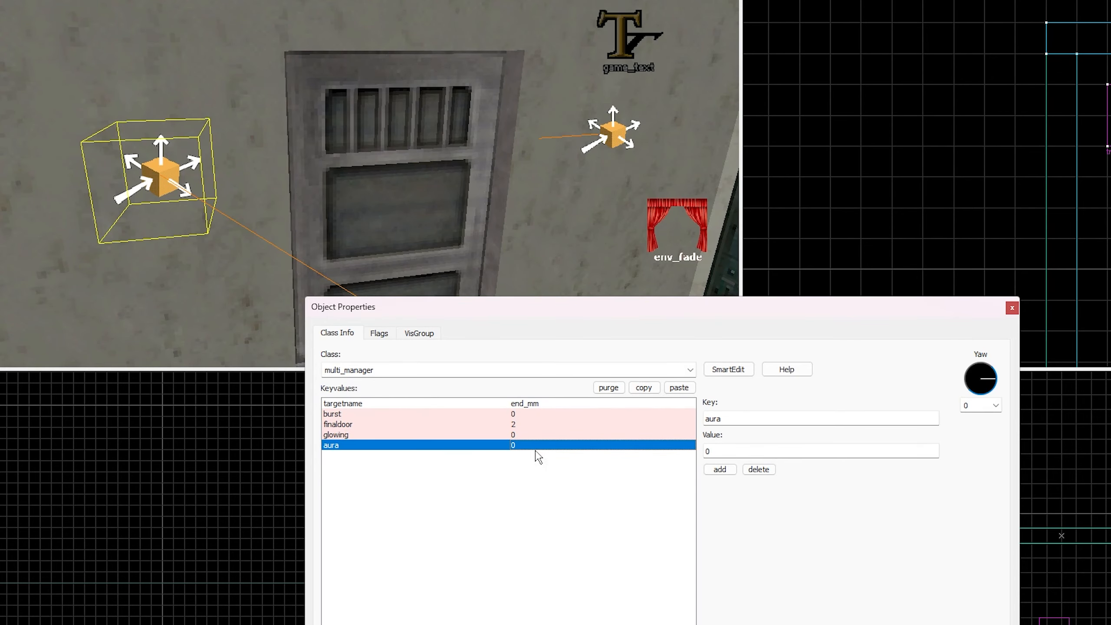
Select the finaldoor func_door, turn SmartEdit on, and check its Target attribute
{"action": "left_click", "coordinate": [451, 191]}
{"action": "key", "text": "z"}
{"action": "key", "text": "w"}
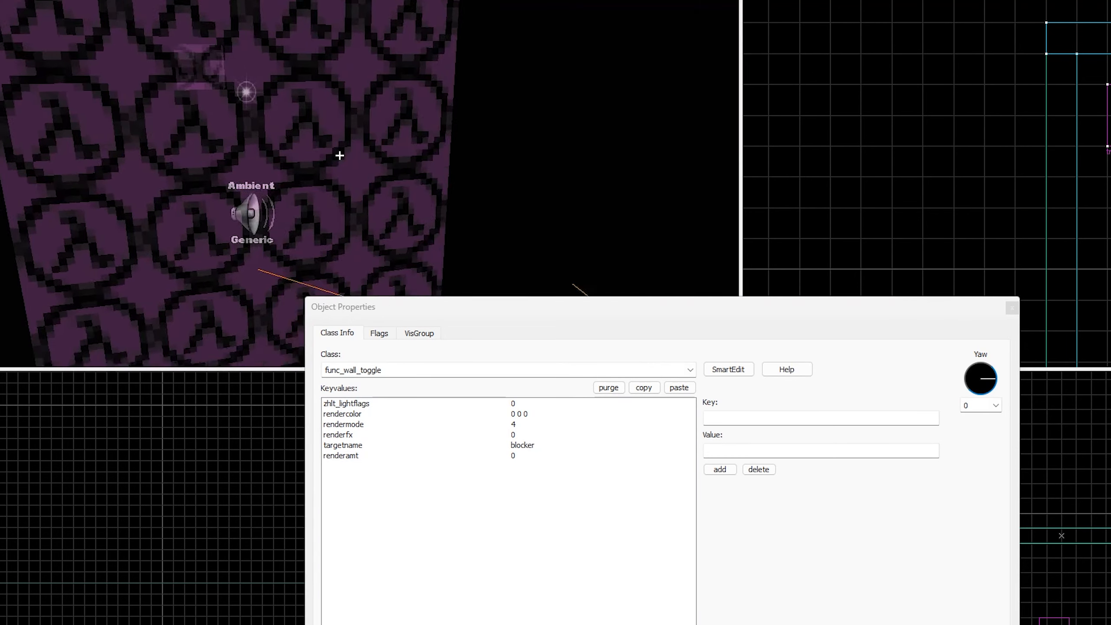
{"action": "left_click", "coordinate": [339, 156]}
{"action": "key", "text": "z"}
{"action": "left_click", "coordinate": [720, 369]}
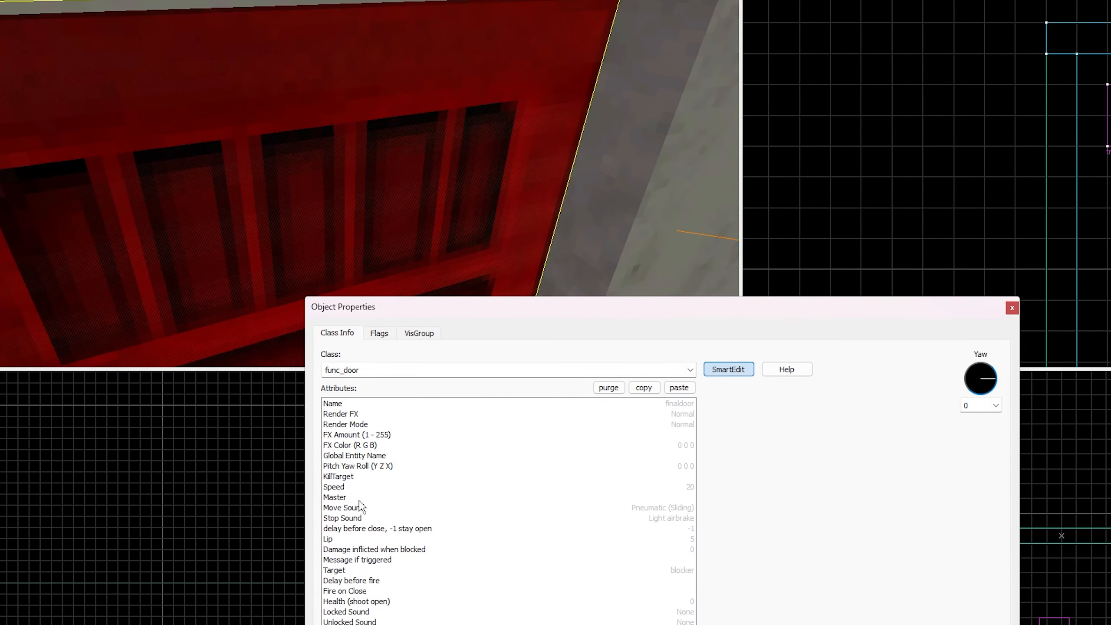
{"action": "left_click", "coordinate": [345, 570]}
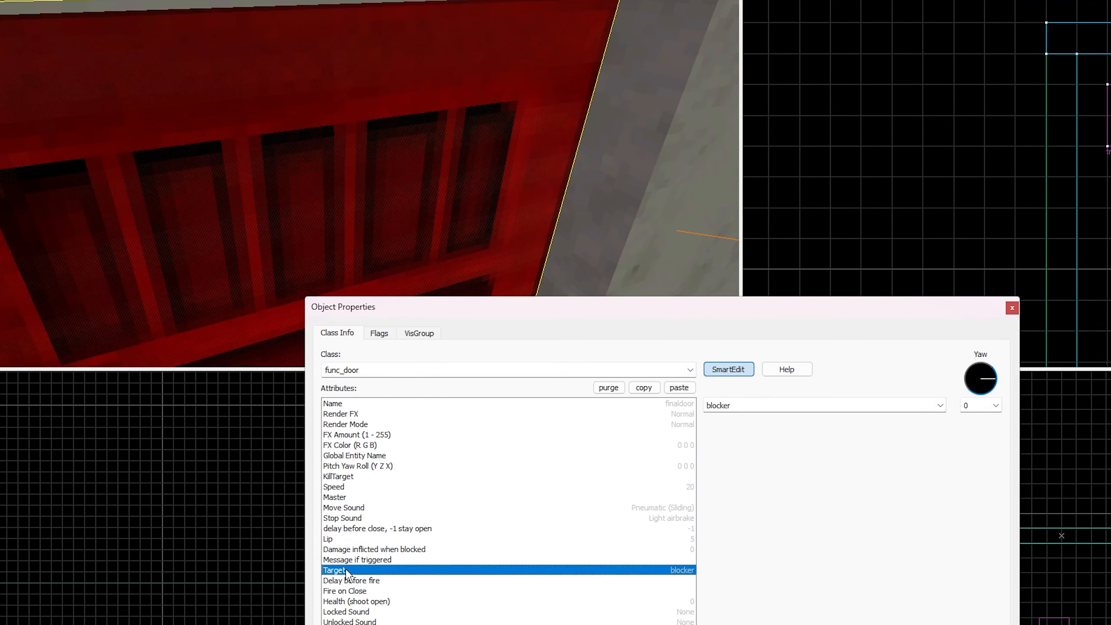
Select the blocker func_wall_toggle again and check its flags
{"action": "left_click", "coordinate": [340, 154]}
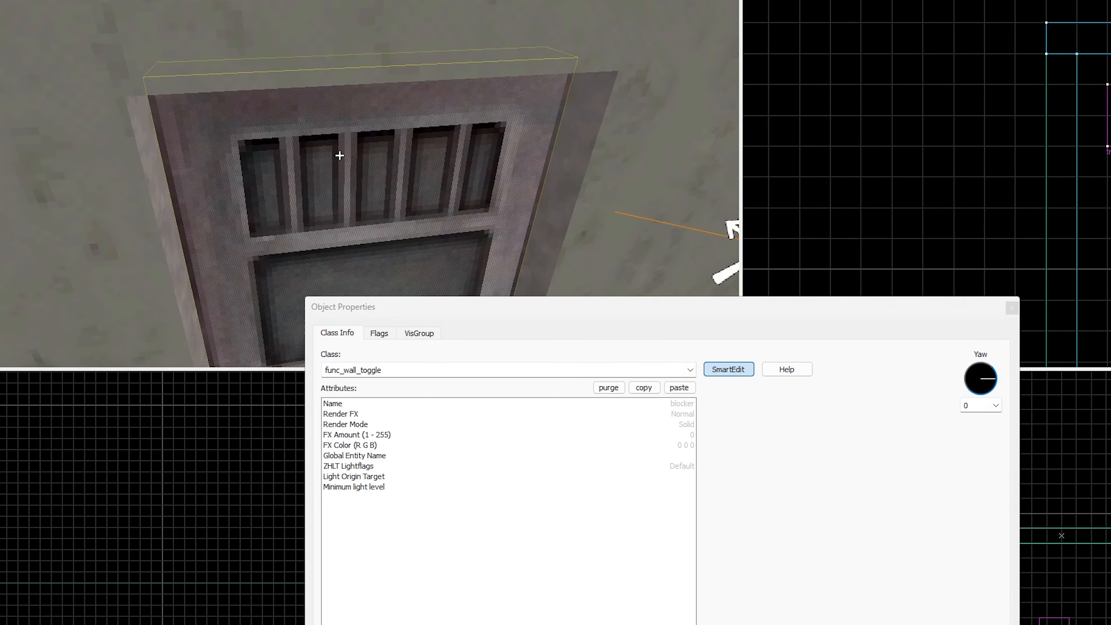
{"action": "left_click", "coordinate": [373, 334]}
{"action": "left_click", "coordinate": [343, 336]}
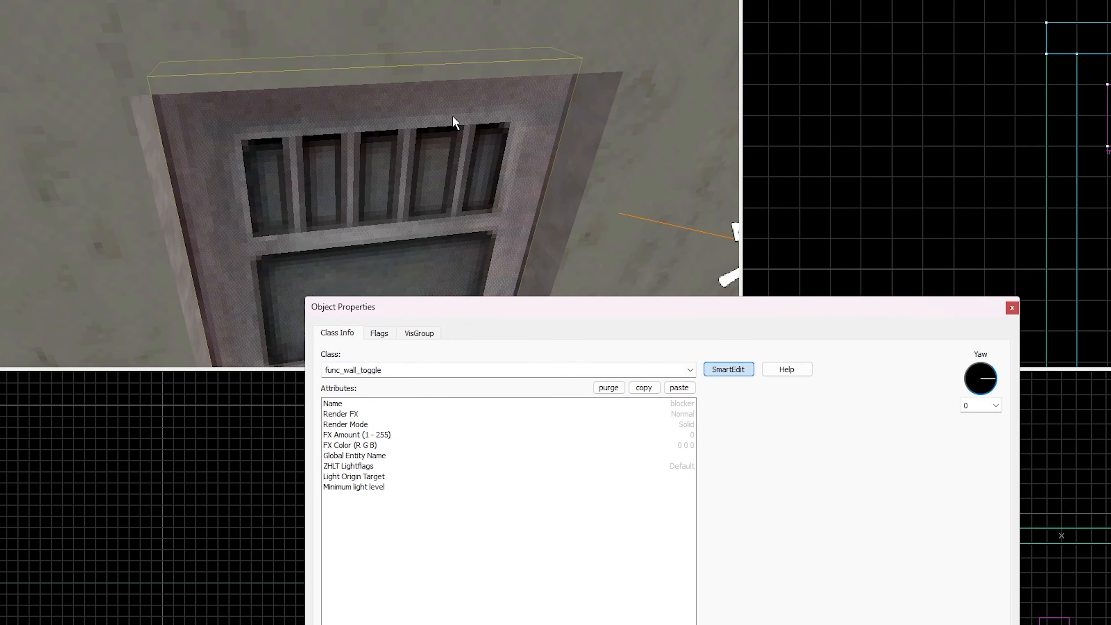
Check the finaldoor func_door again, and select the AAATRIGGER trigger_once brush to check its Target attribute
{"action": "left_click", "coordinate": [505, 147]}
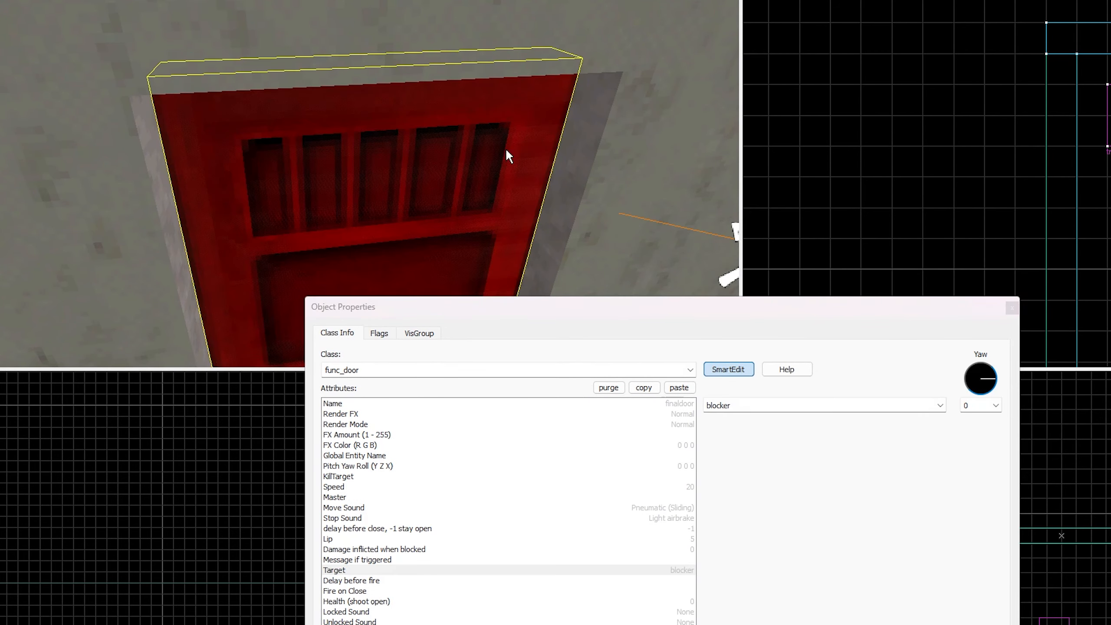
{"action": "key", "text": "z"}
{"action": "key", "text": "w"}
{"action": "left_click", "coordinate": [339, 155]}
{"action": "key", "text": "z"}
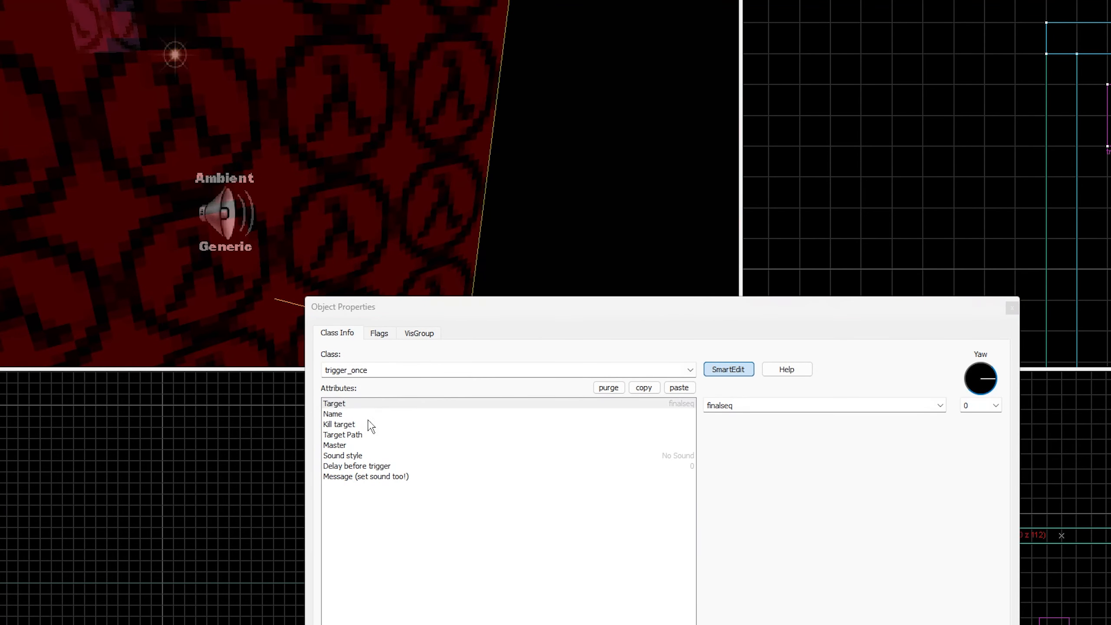
Select the finalseq multi_manager, turn SmartEdit off, and review its finaldoor and blocker entries
{"action": "left_click", "coordinate": [565, 238]}
{"action": "key", "text": "z"}
{"action": "left_click", "coordinate": [339, 156]}
{"action": "key", "text": "z"}
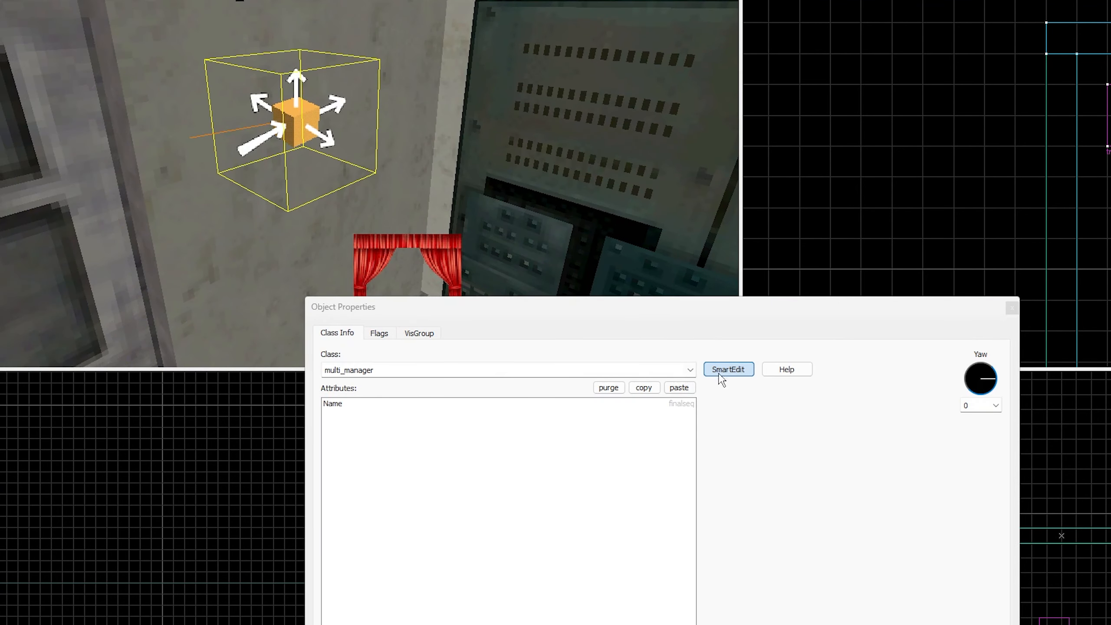
{"action": "left_click", "coordinate": [719, 373]}
{"action": "left_click", "coordinate": [395, 414]}
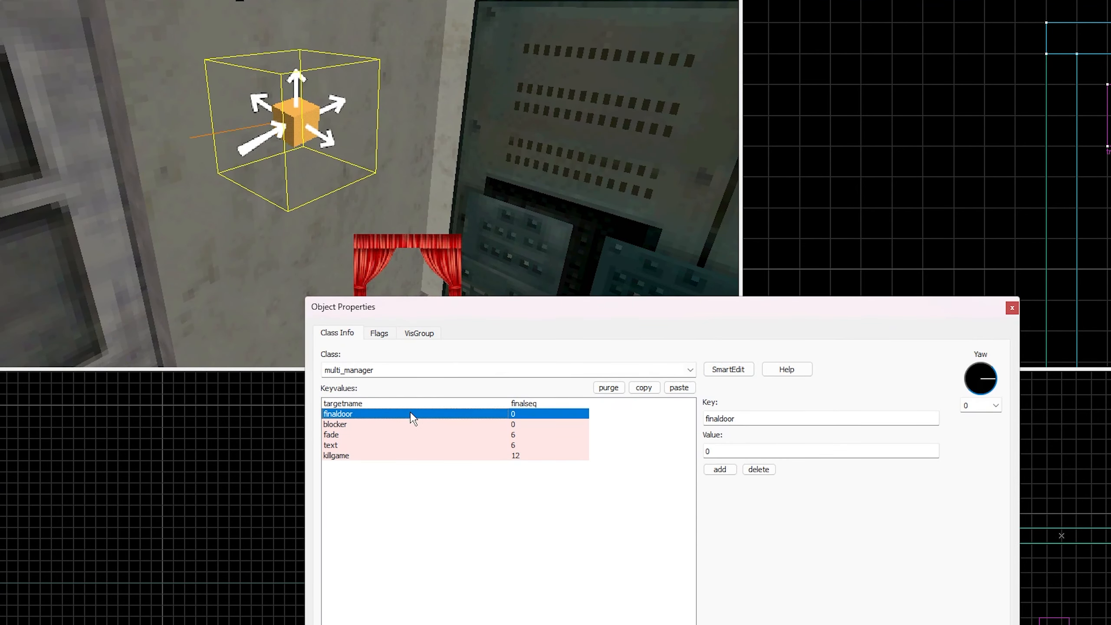
{"action": "left_click", "coordinate": [438, 428]}
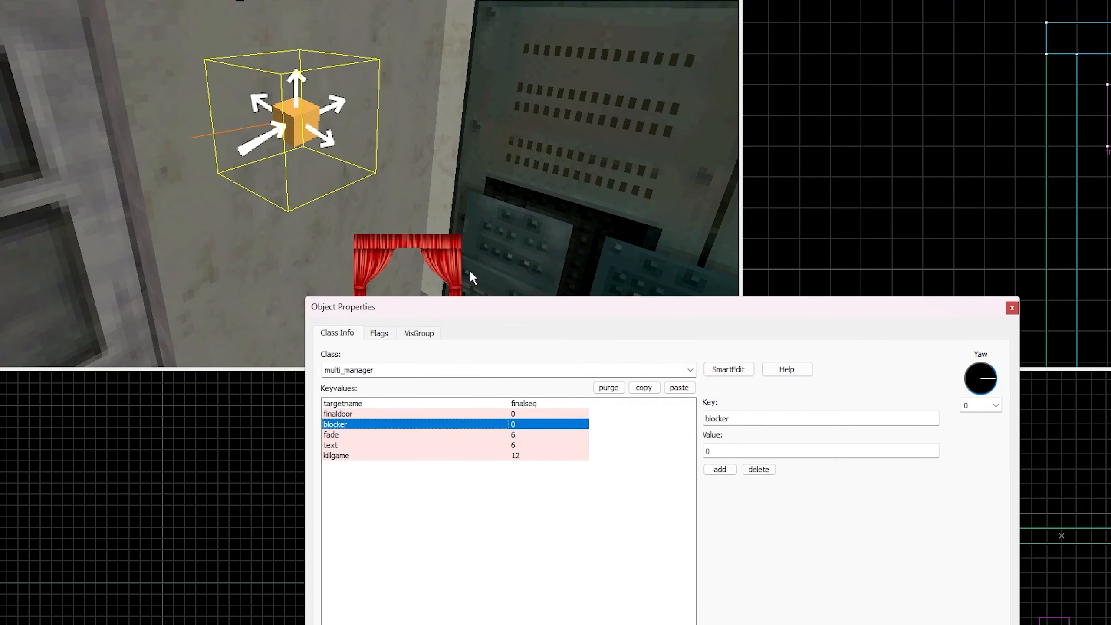
Review the finalseq multi_manager's fade, text and killgame entries and their delays
{"action": "key", "text": "z"}
{"action": "left_click", "coordinate": [339, 156]}
{"action": "left_click", "coordinate": [339, 155]}
{"action": "key", "text": "z"}
{"action": "left_click", "coordinate": [458, 170]}
{"action": "left_click", "coordinate": [396, 435]}
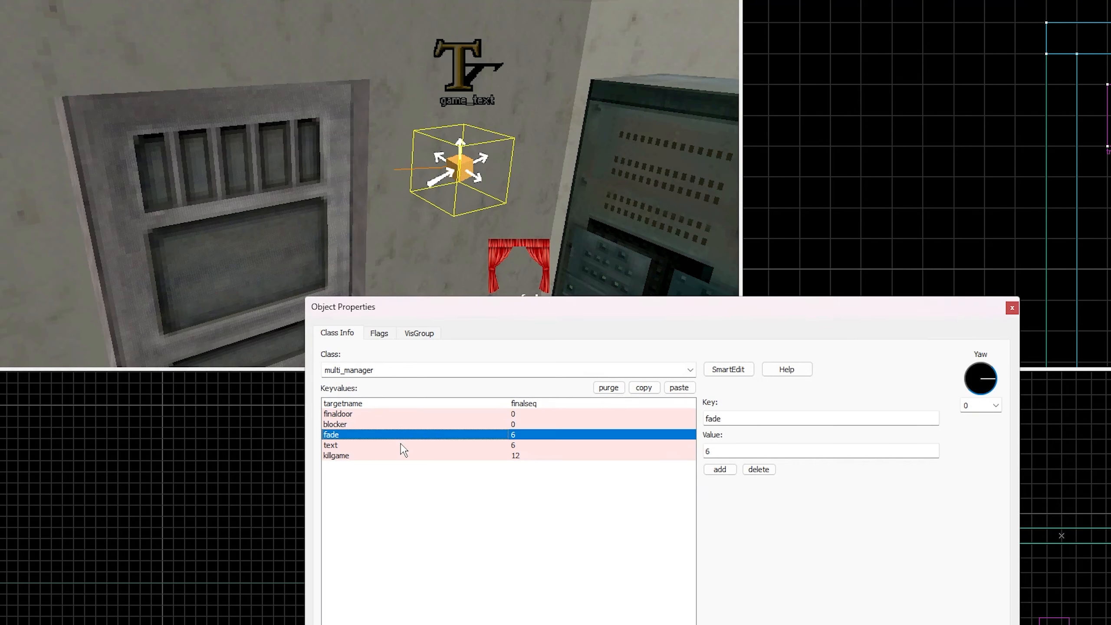
{"action": "left_click", "coordinate": [401, 445]}
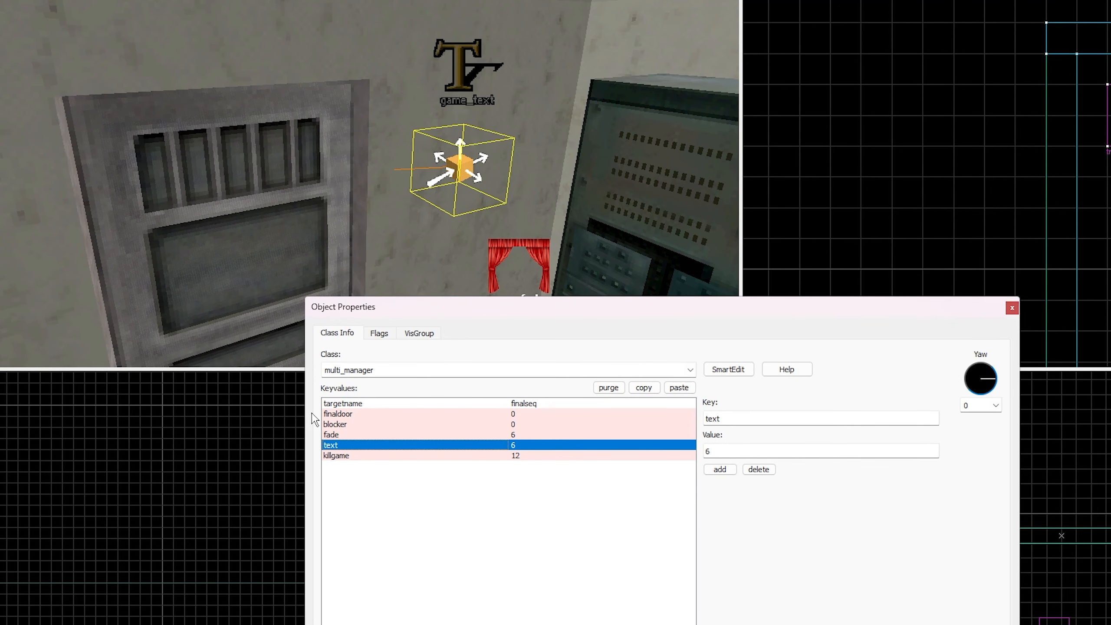
{"action": "left_click", "coordinate": [400, 459]}
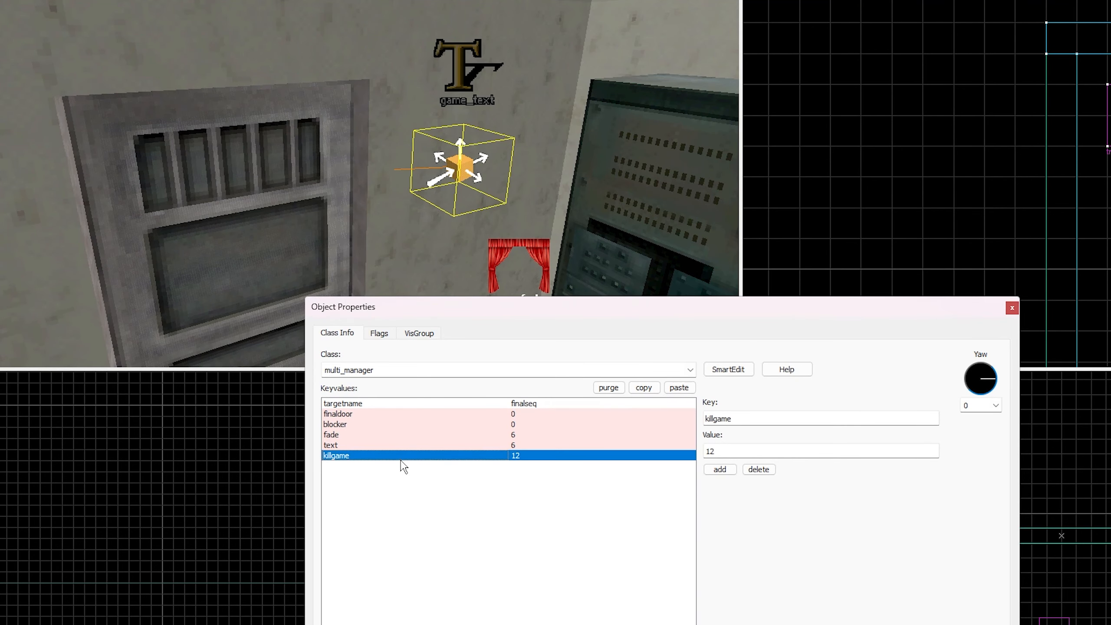
Open the object properties of the game_text entity above the multi_manager and turn SmartEdit on
{"action": "left_click", "coordinate": [1011, 308]}
{"action": "left_click", "coordinate": [523, 277]}
{"action": "double_click", "coordinate": [467, 76]}
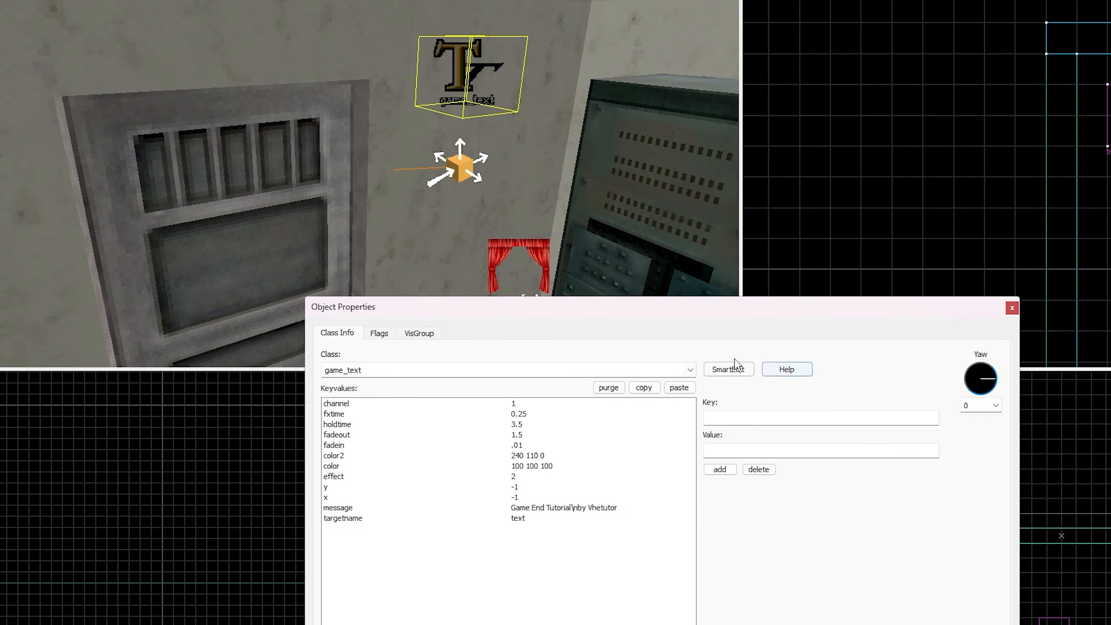
{"action": "left_click", "coordinate": [720, 370]}
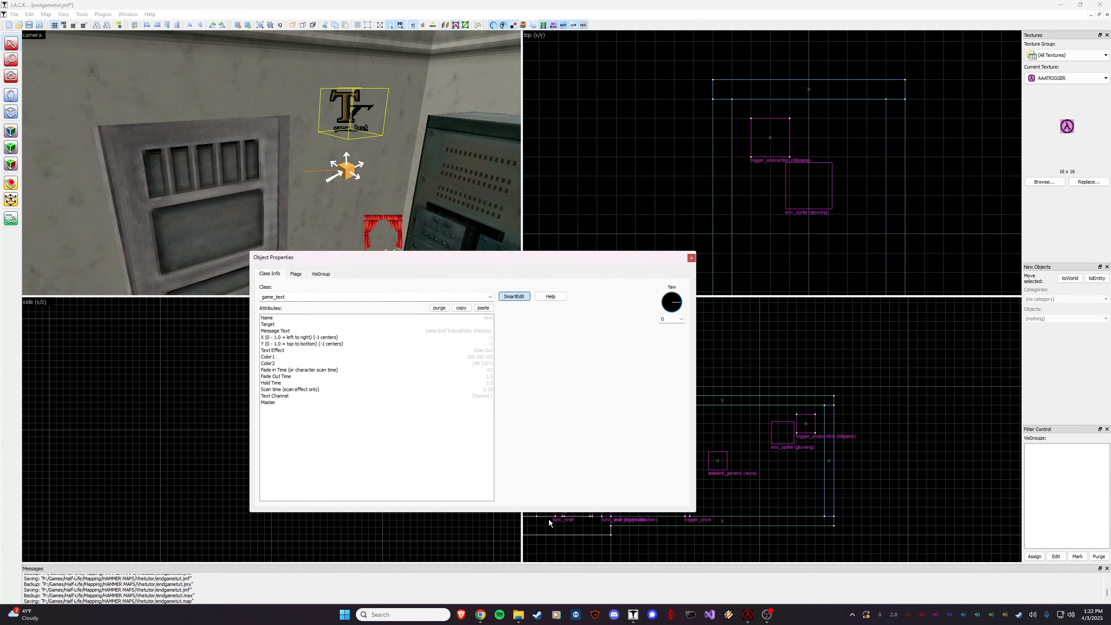
Switch to File Explorer, open titles.txt from Half-Life's valve folder, and read through its text settings and chapter titles
{"action": "left_click", "coordinate": [518, 614]}
{"action": "scroll", "coordinate": [378, 451], "scroll_direction": "down", "scroll_amount": 10}
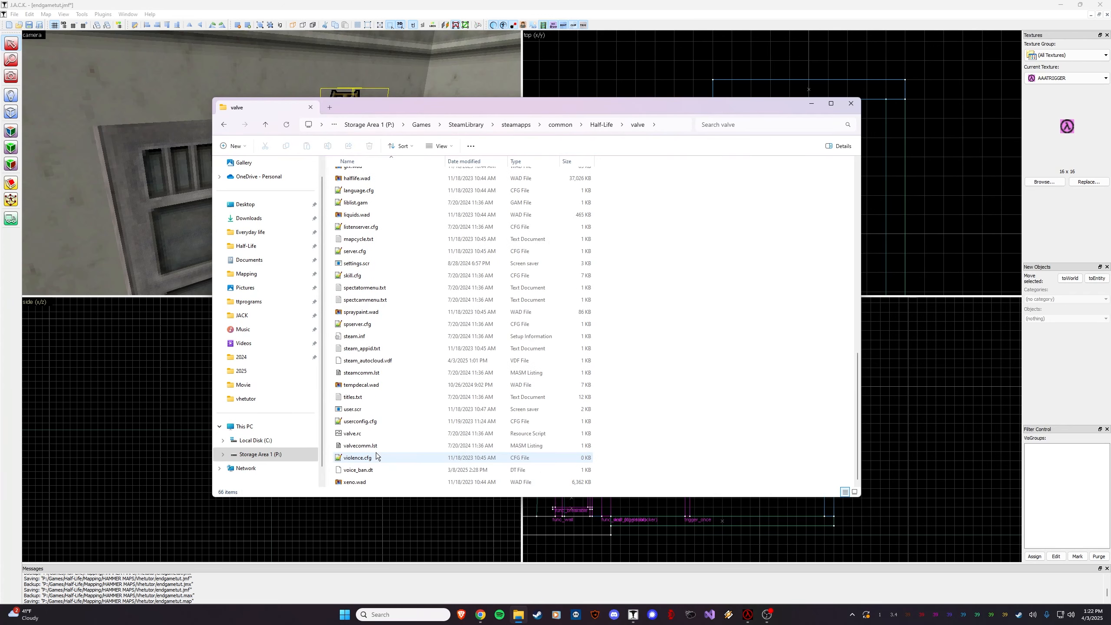
{"action": "double_click", "coordinate": [367, 396]}
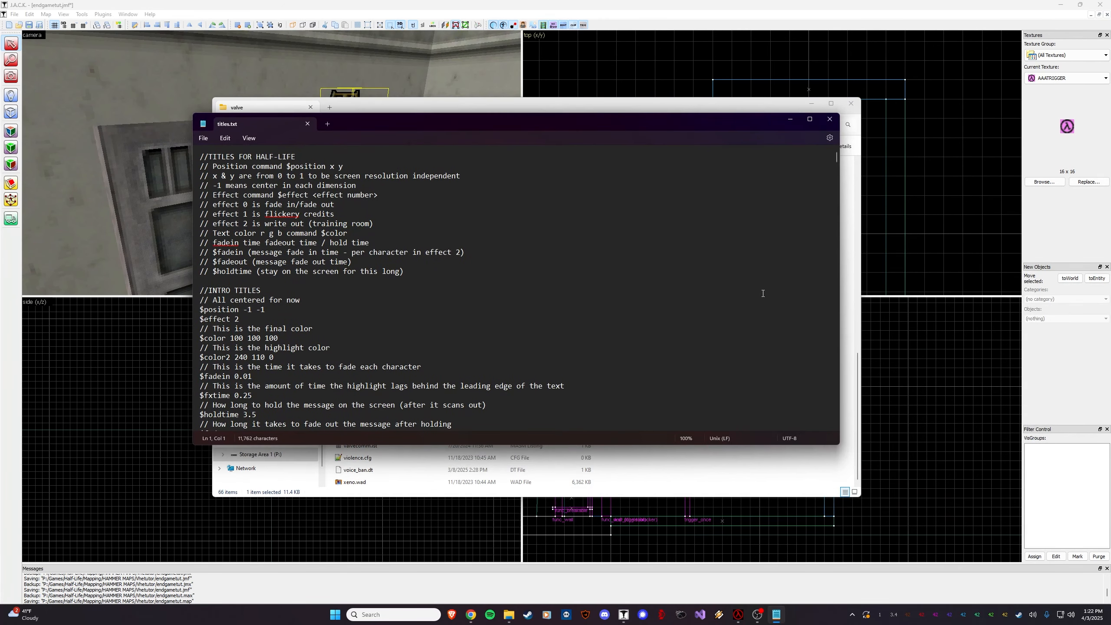
{"action": "scroll", "coordinate": [706, 326], "scroll_direction": "down", "scroll_amount": 10}
{"action": "scroll", "coordinate": [705, 326], "scroll_direction": "down", "scroll_amount": 11}
{"action": "left_click_drag", "start_coordinate": [837, 171], "coordinate": [834, 239]}
{"action": "scroll", "coordinate": [506, 321], "scroll_direction": "down", "scroll_amount": 15}
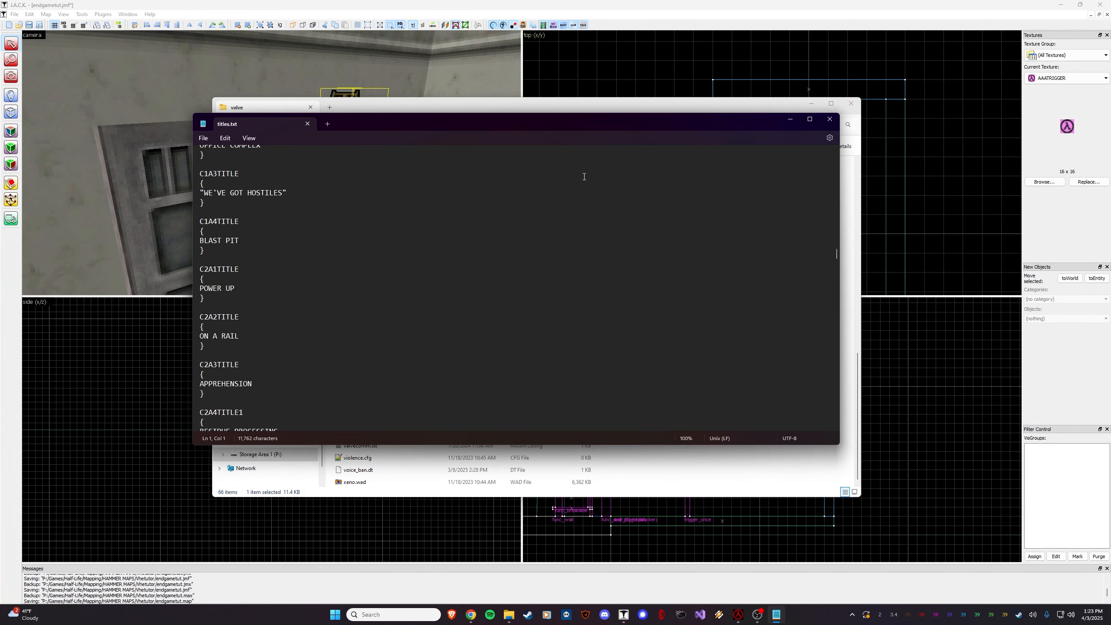
{"action": "scroll", "coordinate": [576, 181], "scroll_direction": "down", "scroll_amount": 10}
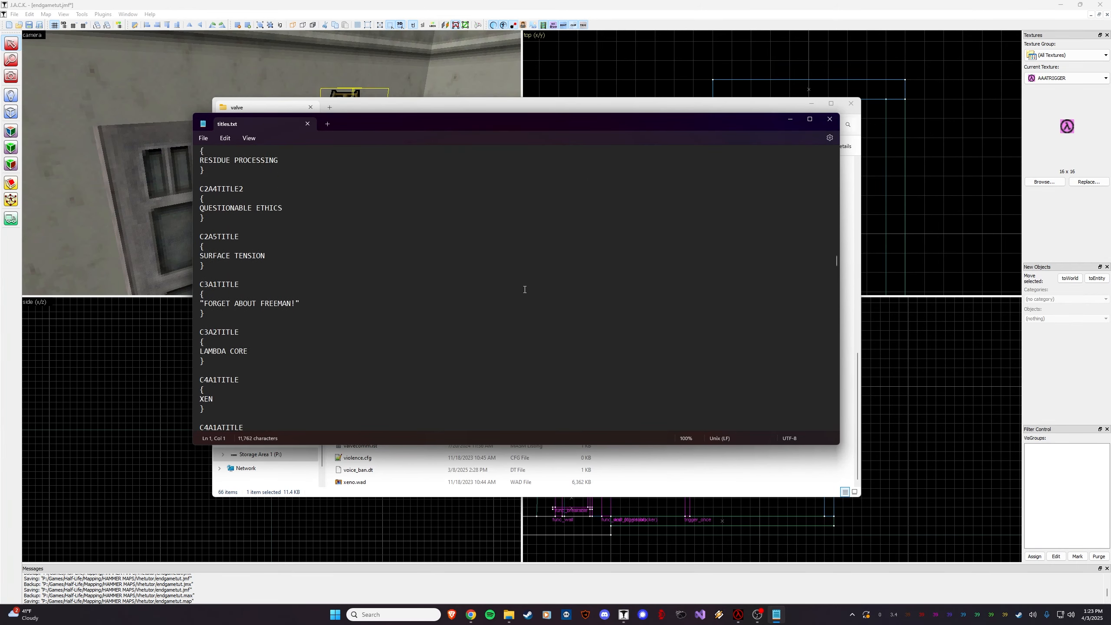
{"action": "left_click", "coordinate": [829, 118]}
{"action": "left_click", "coordinate": [527, 5]}
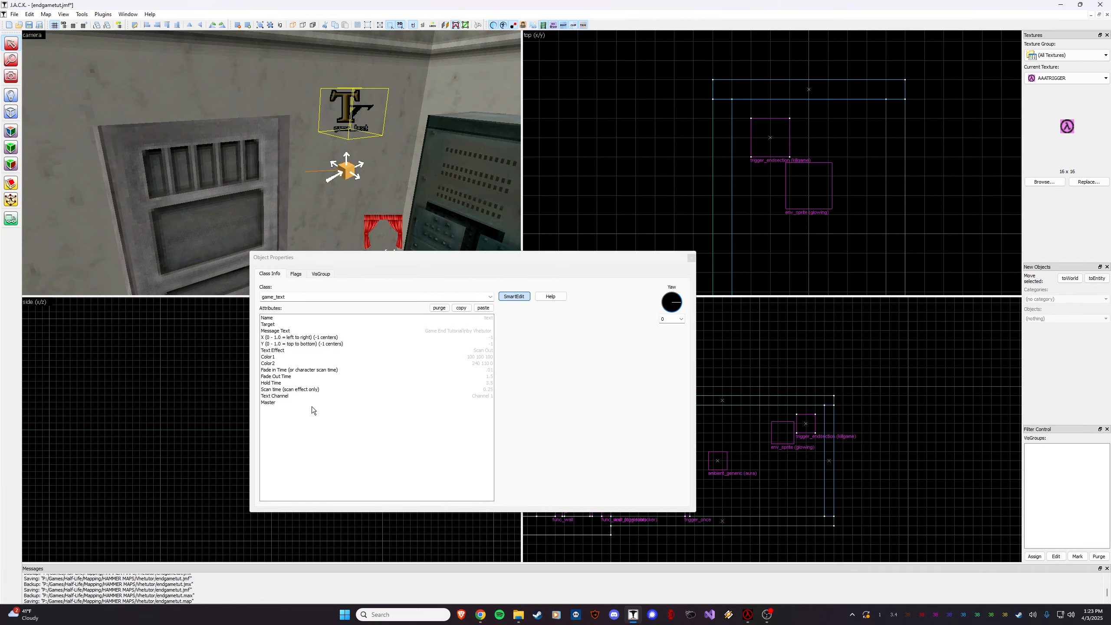
Examine the game_text's Name and the \n line break inside its Message Text
{"action": "left_click", "coordinate": [343, 318]}
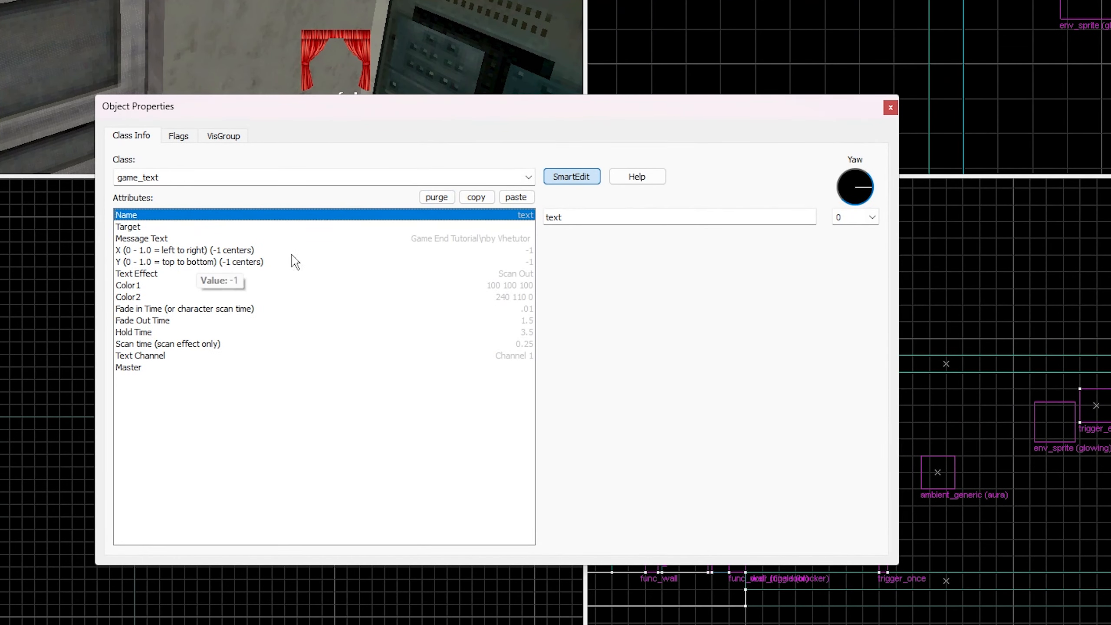
{"action": "left_click", "coordinate": [260, 239]}
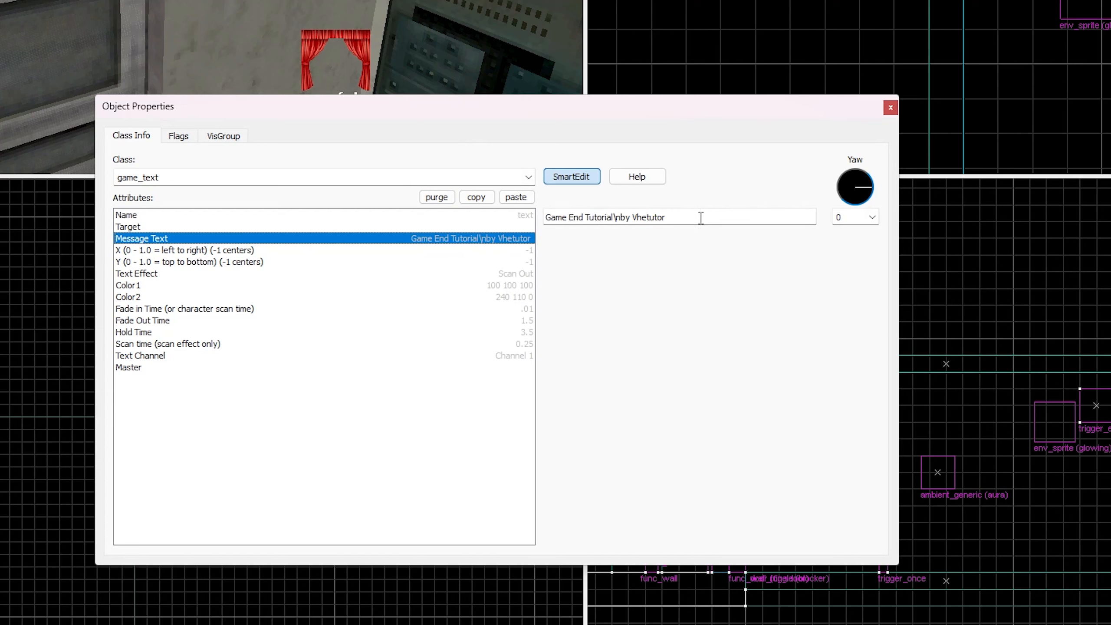
{"action": "left_click_drag", "start_coordinate": [611, 223], "coordinate": [621, 223]}
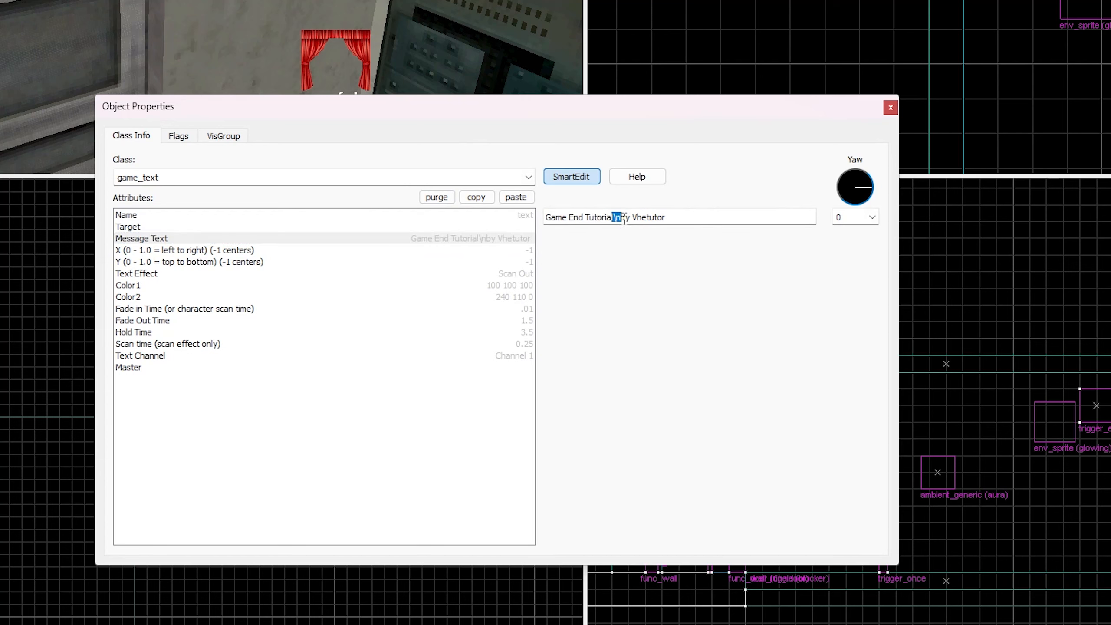
{"action": "left_click", "coordinate": [615, 218]}
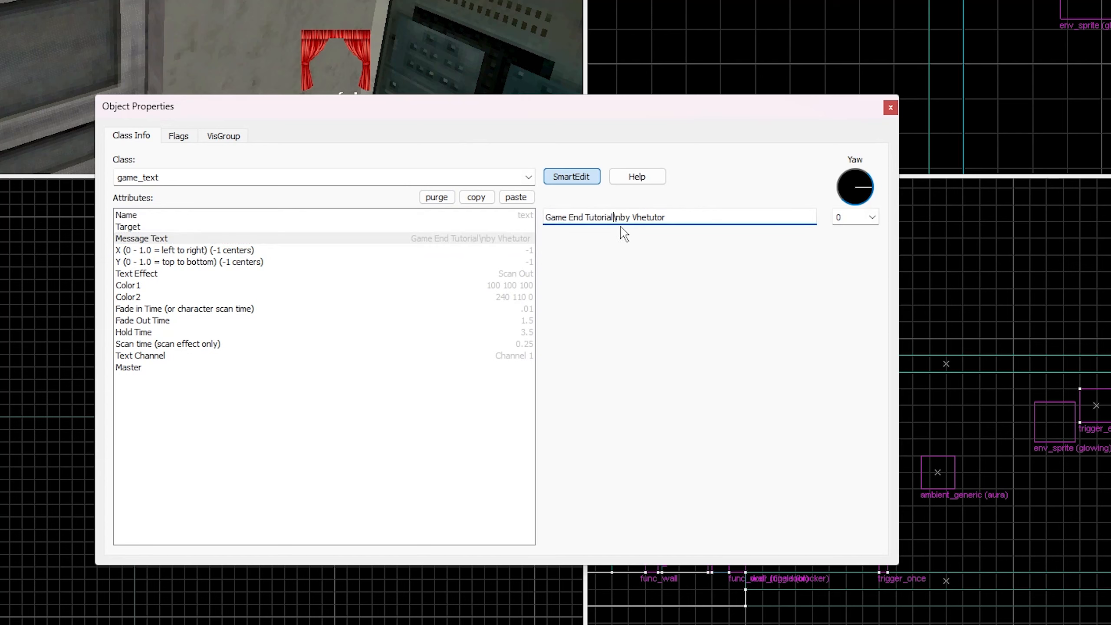
{"action": "left_click", "coordinate": [622, 218]}
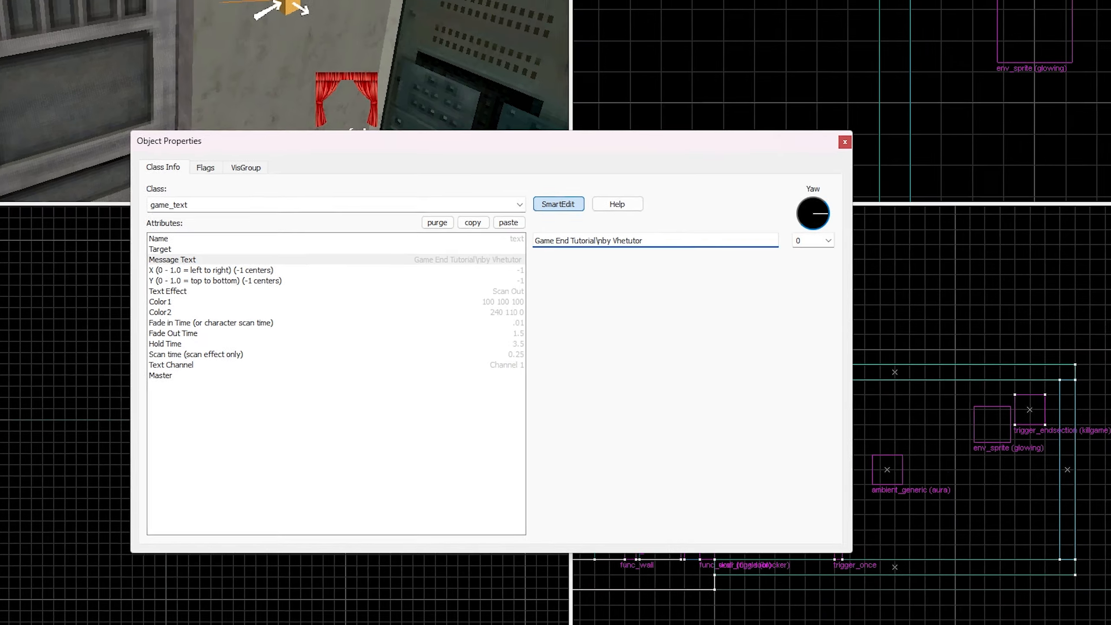
Switch to the running Half-Life window, resume the game, and walk along the corridor to the final door
{"action": "left_click", "coordinate": [747, 614]}
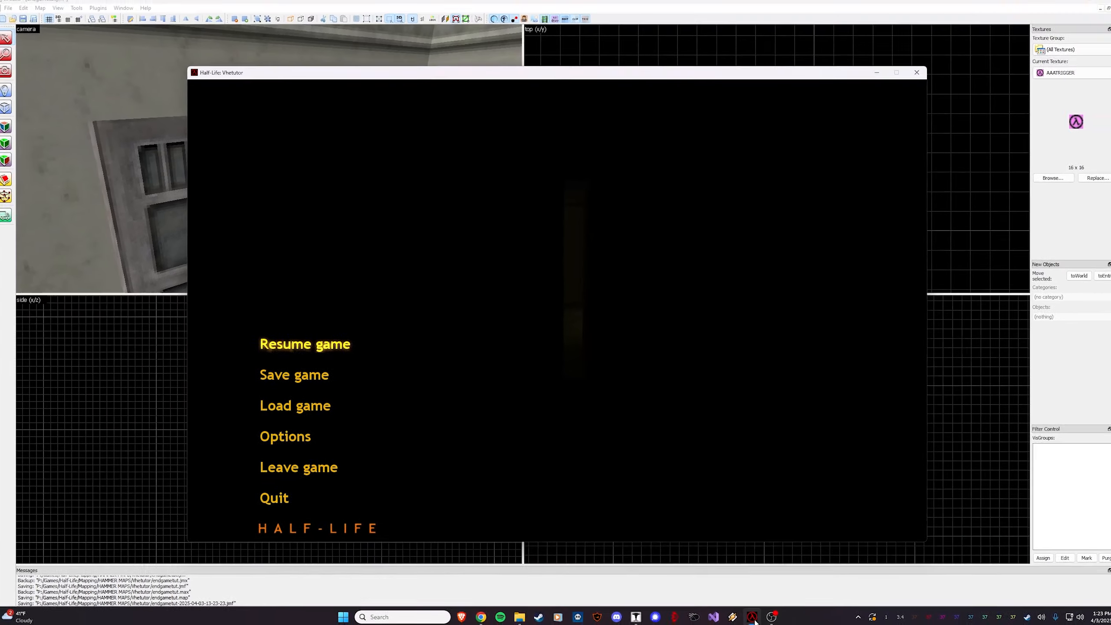
{"action": "key", "text": "Return"}
{"action": "key", "text": "w"}
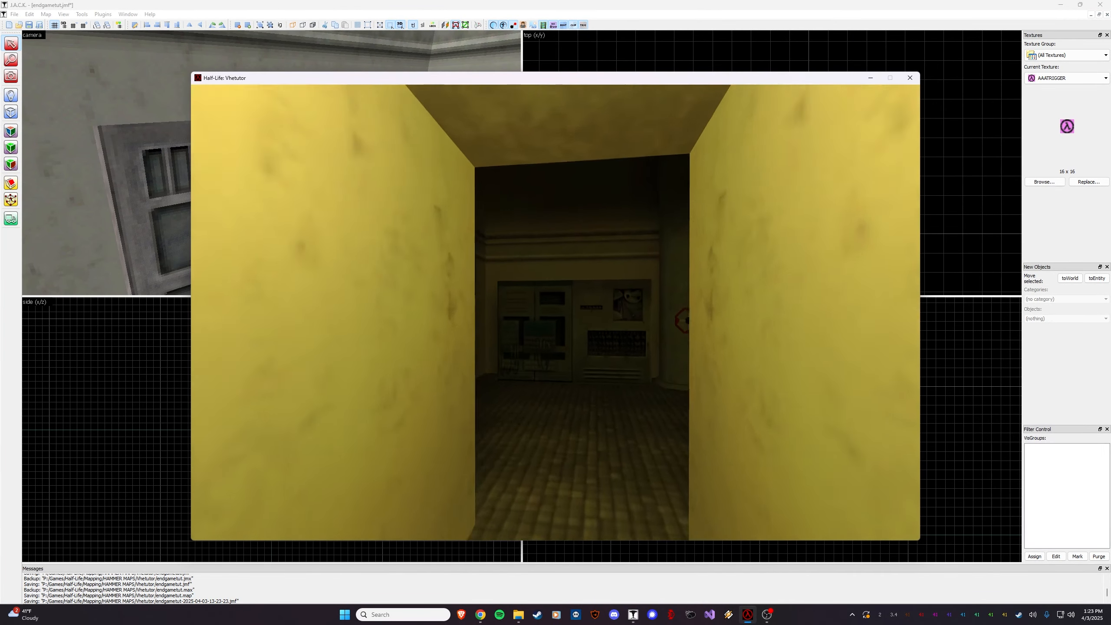
{"action": "key", "text": "w"}
{"action": "key", "text": "s"}
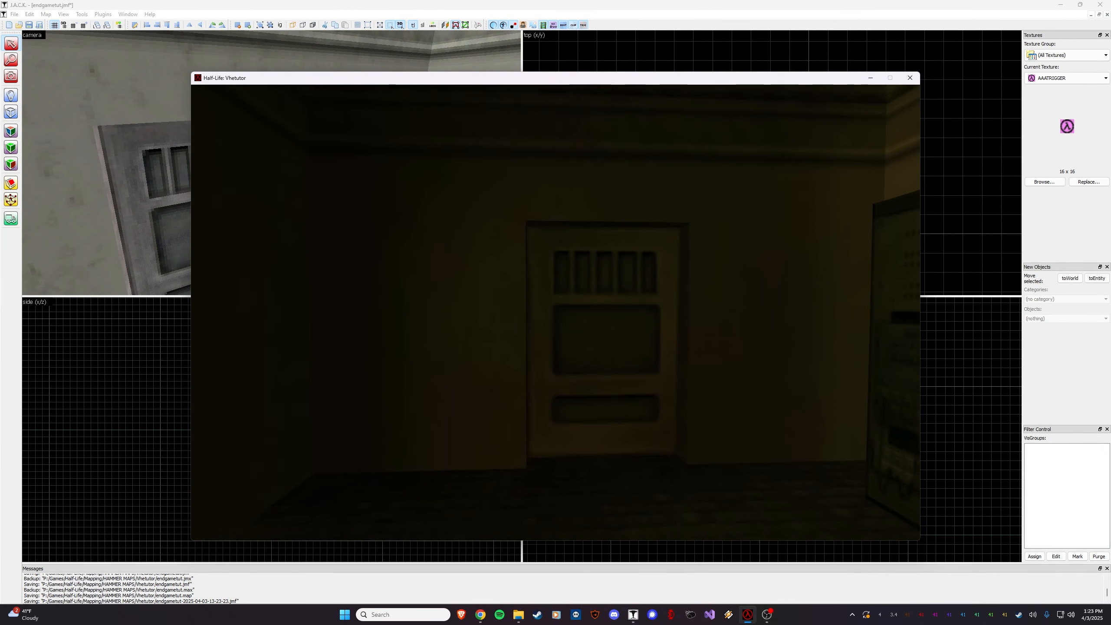
Go through the final door into the dark room with the glowing sprite and watch the ending sequence
{"action": "key", "text": "w"}
{"action": "key", "text": "a"}
{"action": "key", "text": "e"}
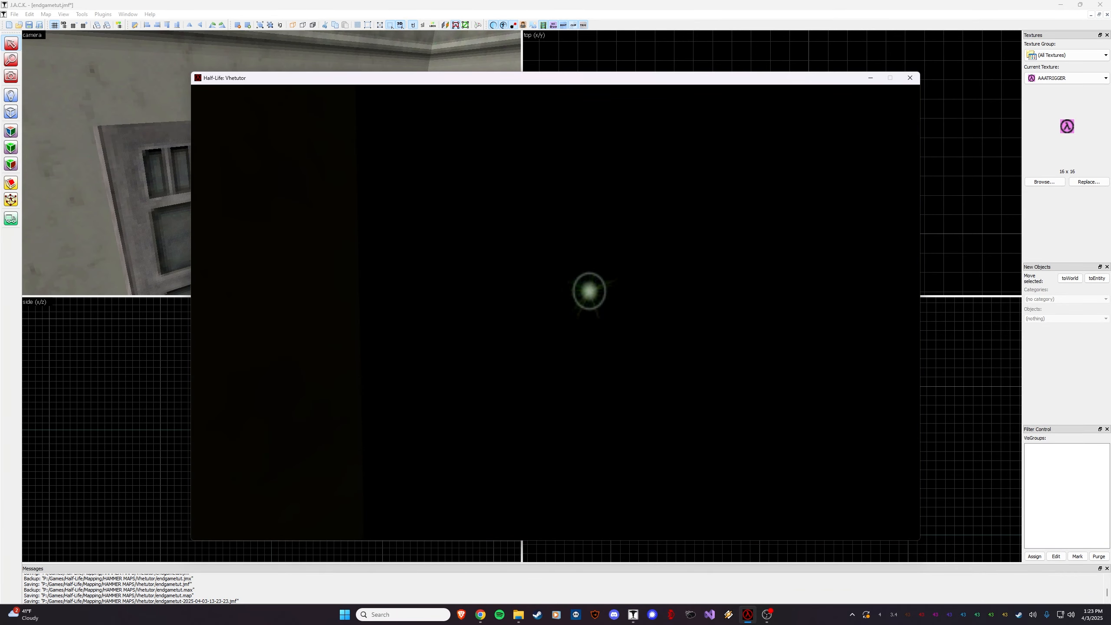
{"action": "key", "text": "w"}
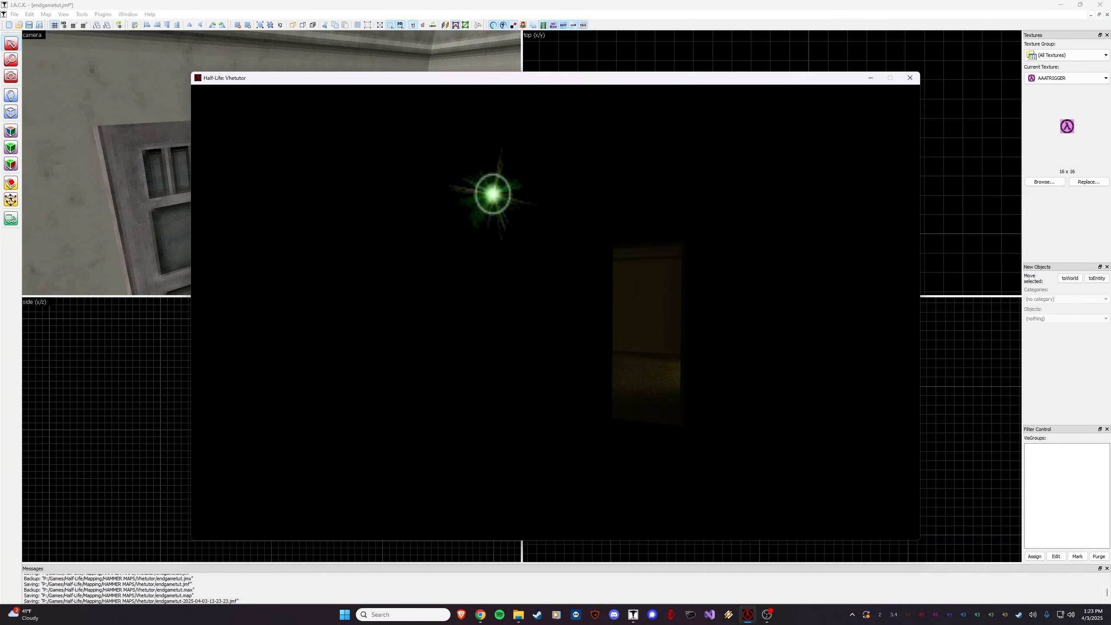
{"action": "key", "text": "s"}
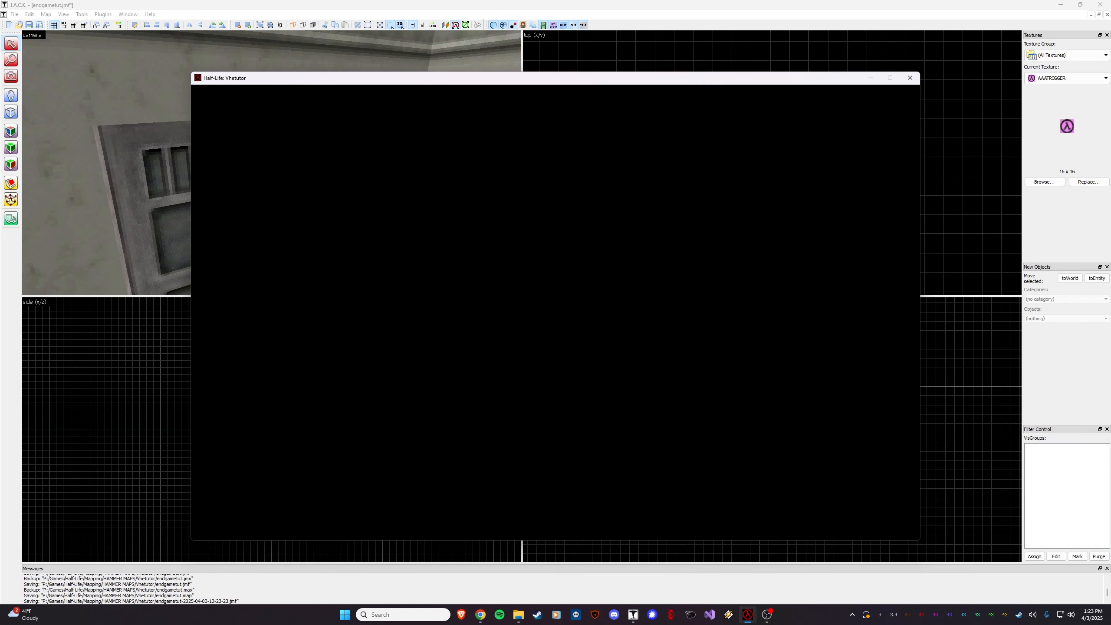
{"action": "key", "text": "Escape"}
{"action": "key", "text": "Escape"}
{"action": "key", "text": "Escape"}
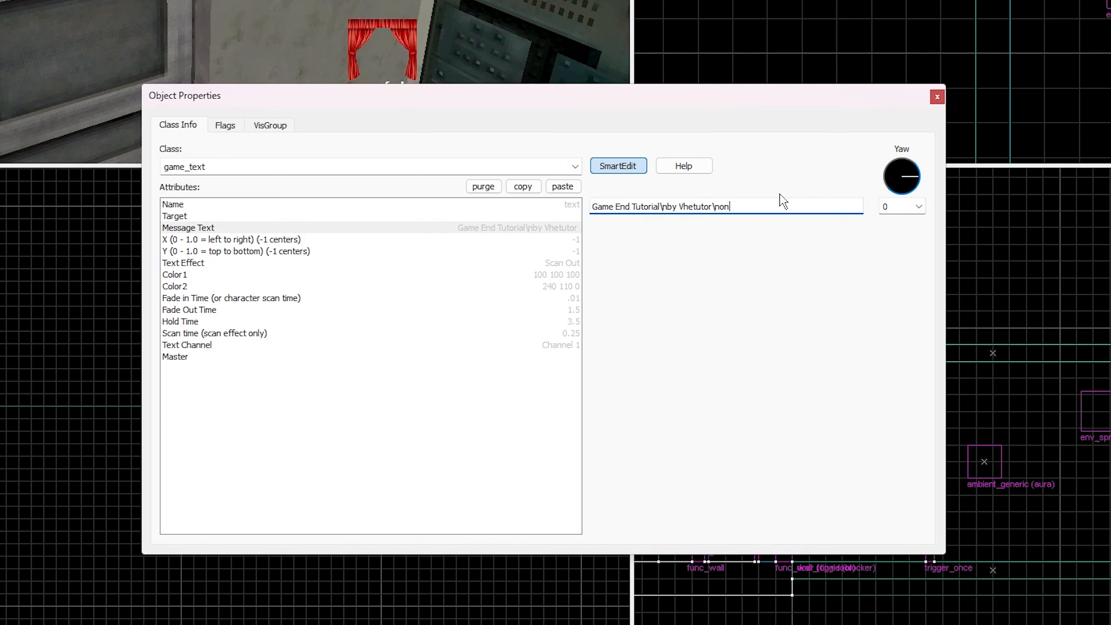
Append "\non Youtube" as a third line to the game_text's Message Text
{"action": "type", "text": "tube"}
{"action": "left_click", "coordinate": [720, 207]}
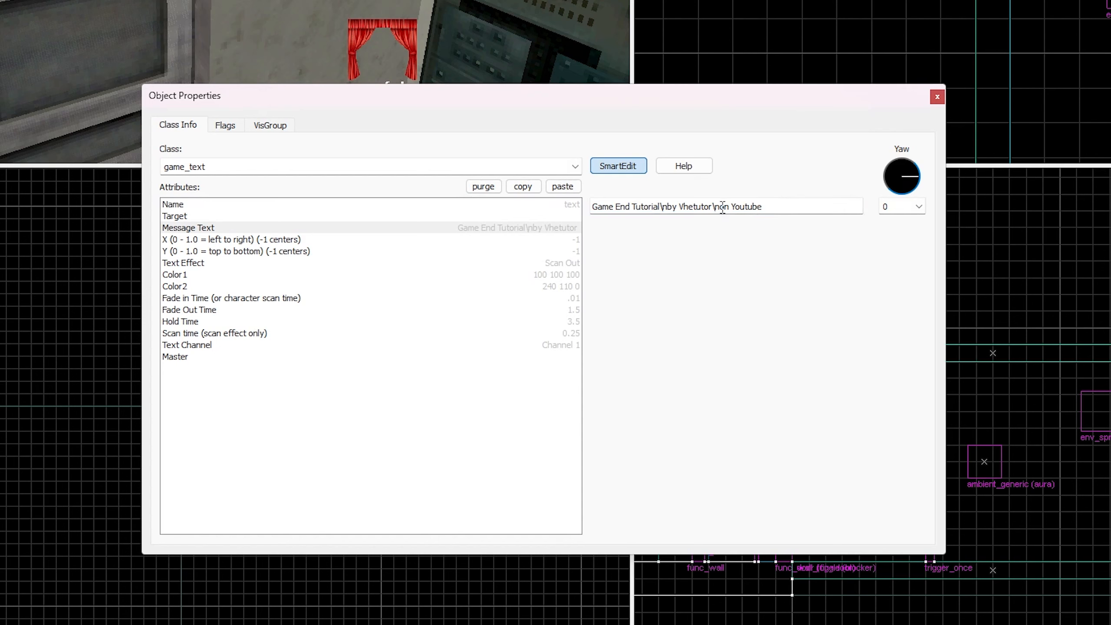
{"action": "left_click_drag", "start_coordinate": [719, 207], "coordinate": [798, 208]}
{"action": "left_click", "coordinate": [769, 207]}
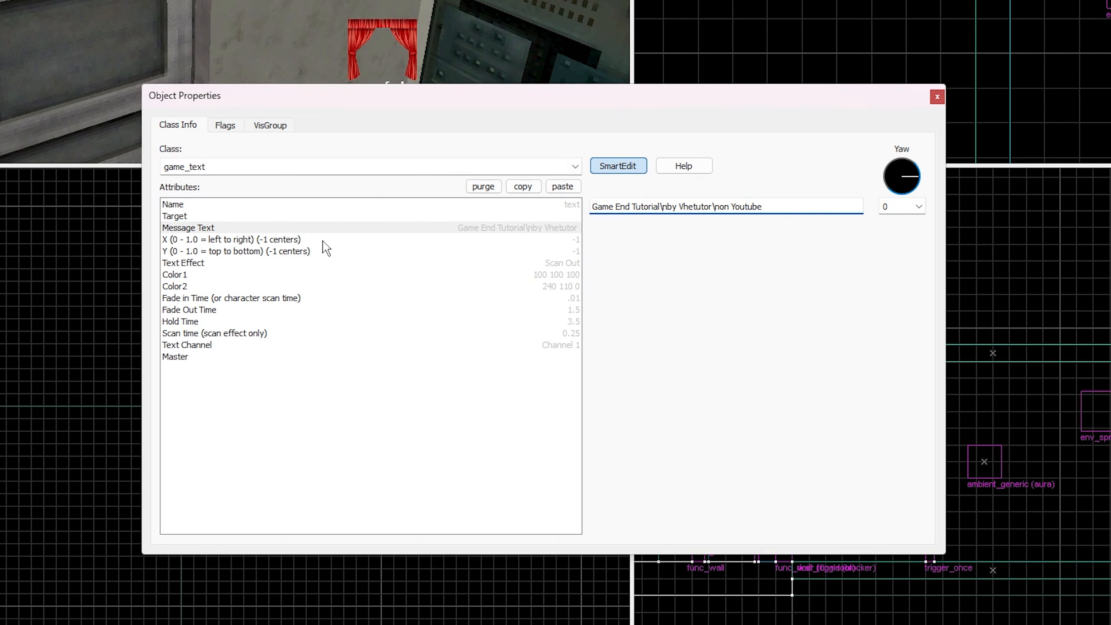
Check the game_text's Text Effect and Fade in Time attributes
{"action": "left_click", "coordinate": [245, 263]}
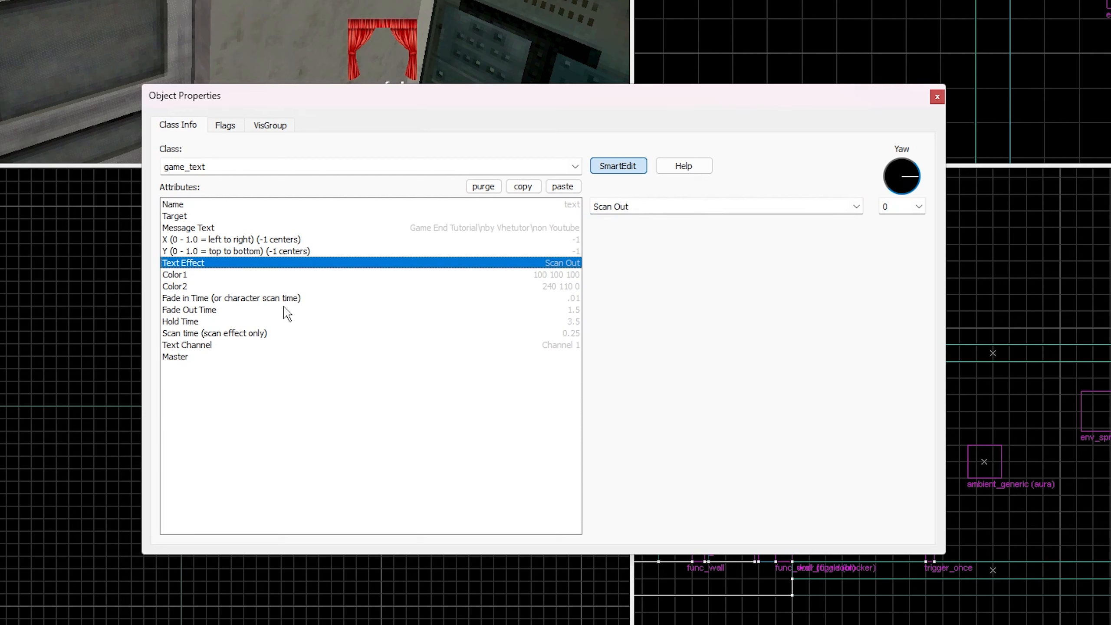
{"action": "left_click", "coordinate": [328, 300]}
{"action": "left_click", "coordinate": [652, 207]}
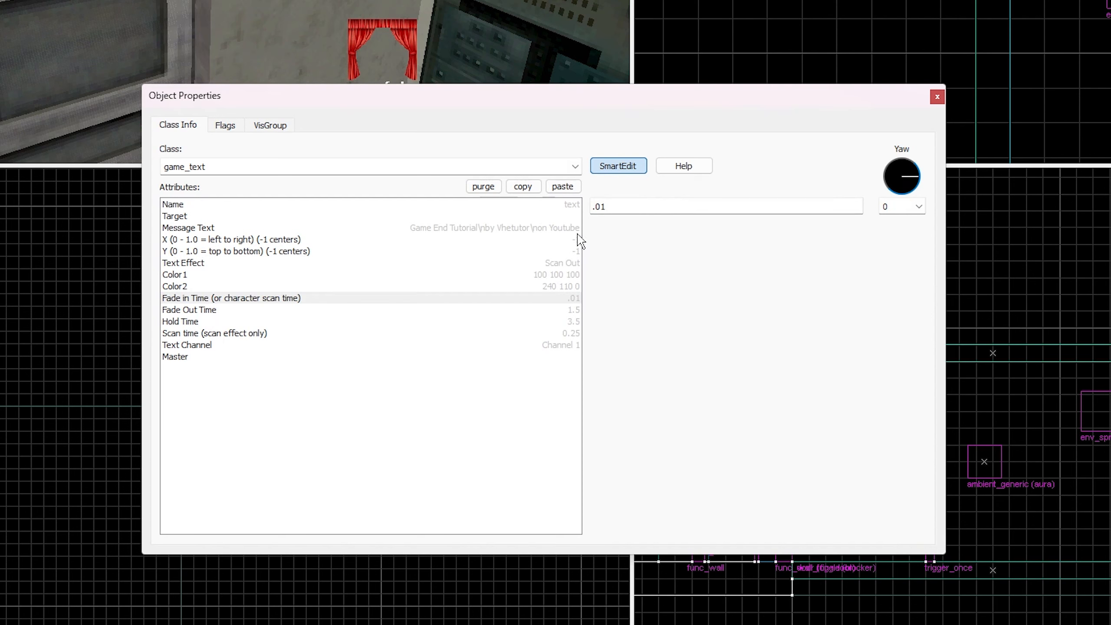